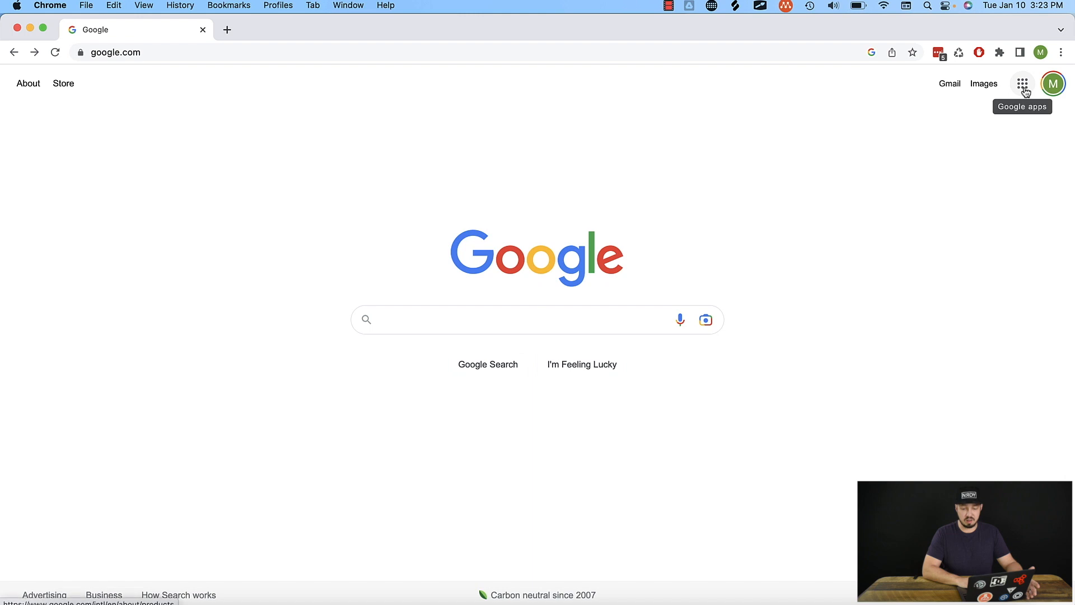
Look through the list of Google apps for Sheets.
{"action": "left_click", "coordinate": [1023, 85]}
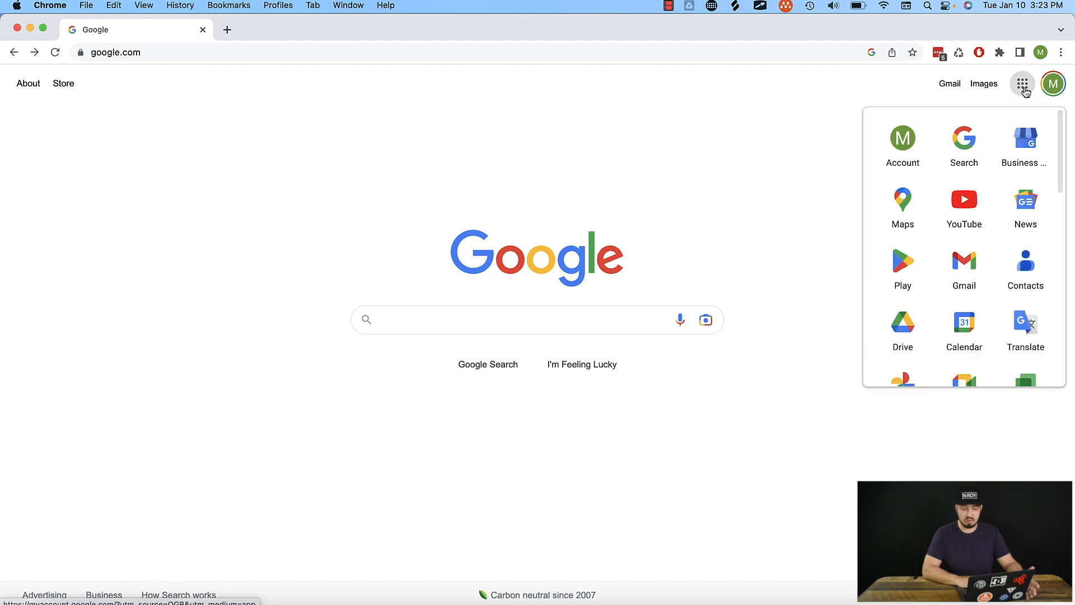
{"action": "scroll", "coordinate": [983, 229], "scroll_direction": "down", "scroll_amount": 8}
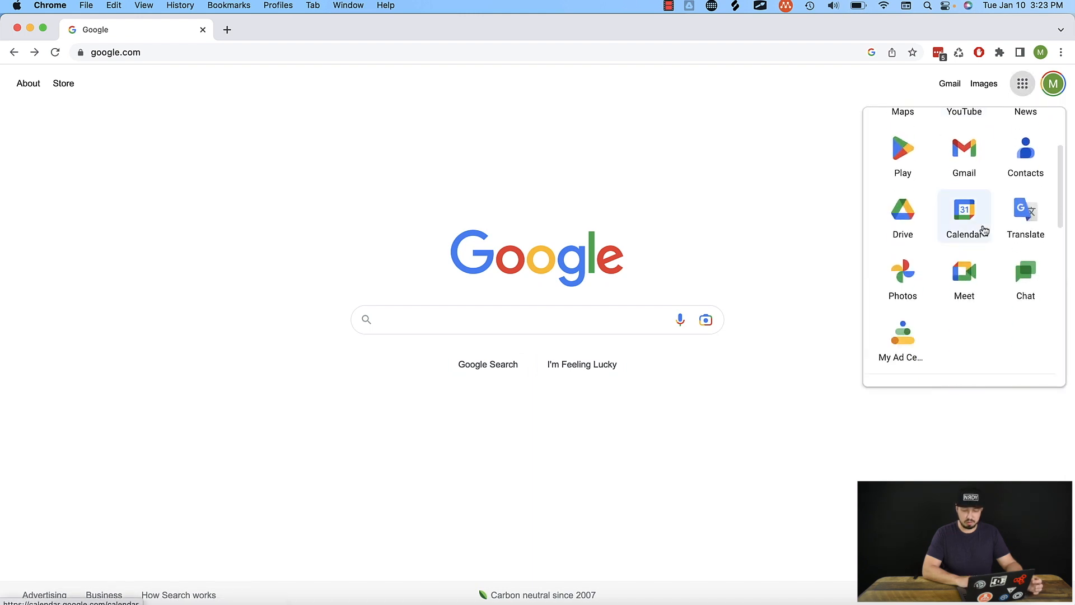
{"action": "scroll", "coordinate": [983, 230], "scroll_direction": "down", "scroll_amount": 3}
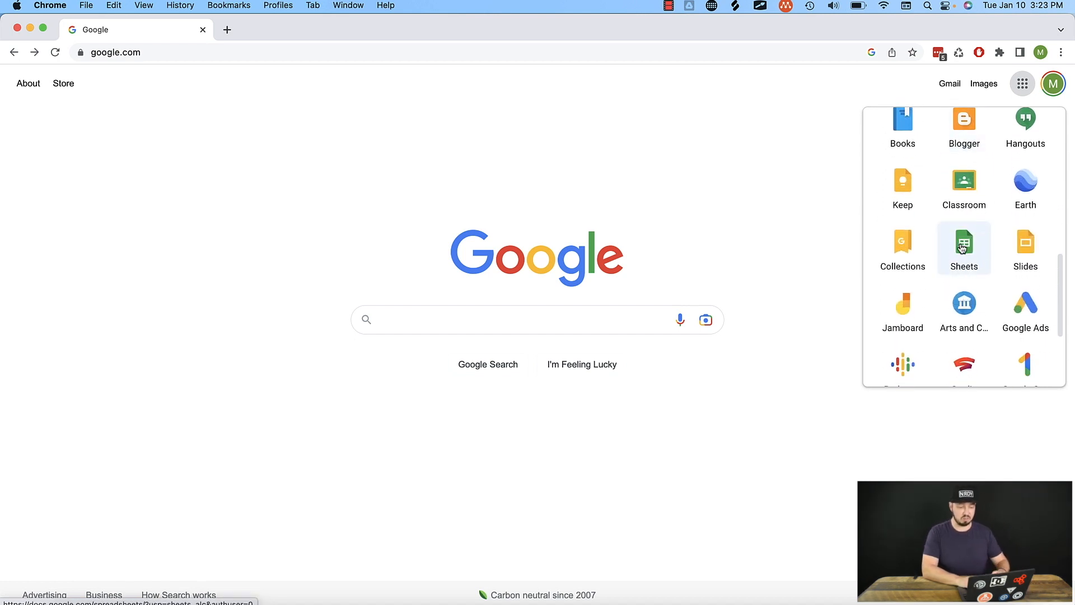
Search Google for "google sheets" and open the Google Sheets sign-in result.
{"action": "left_click", "coordinate": [412, 323]}
{"action": "type", "text": "google sheets"}
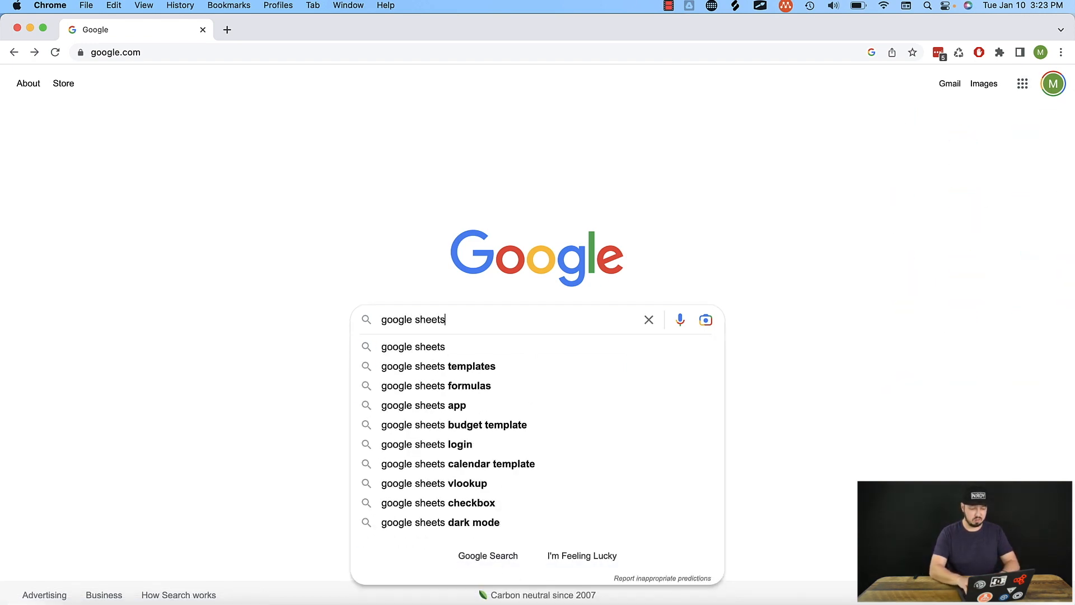
{"action": "key", "text": "Return"}
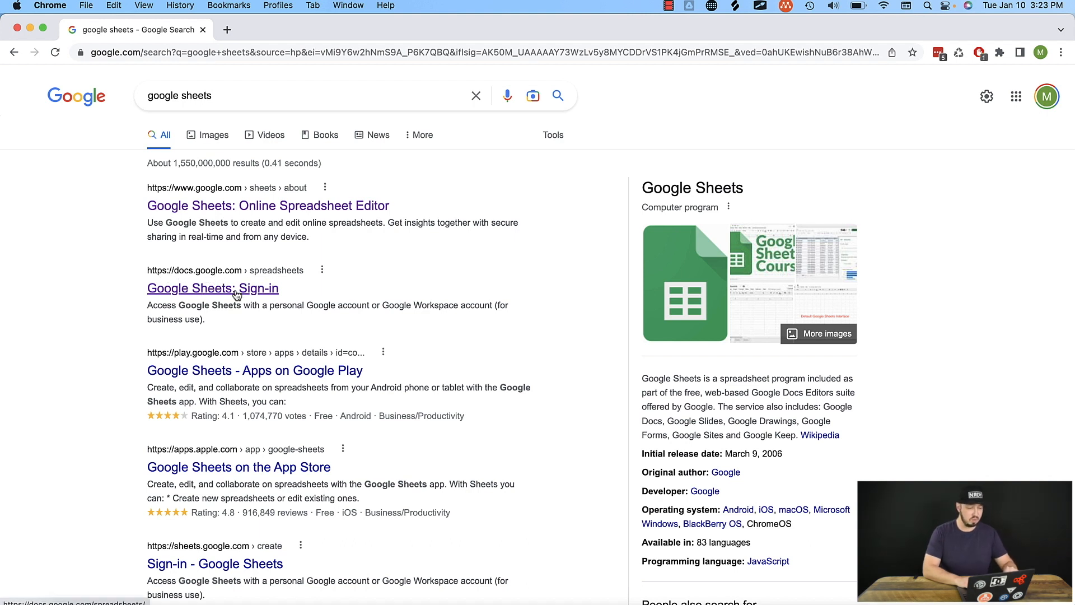
{"action": "left_click", "coordinate": [210, 290]}
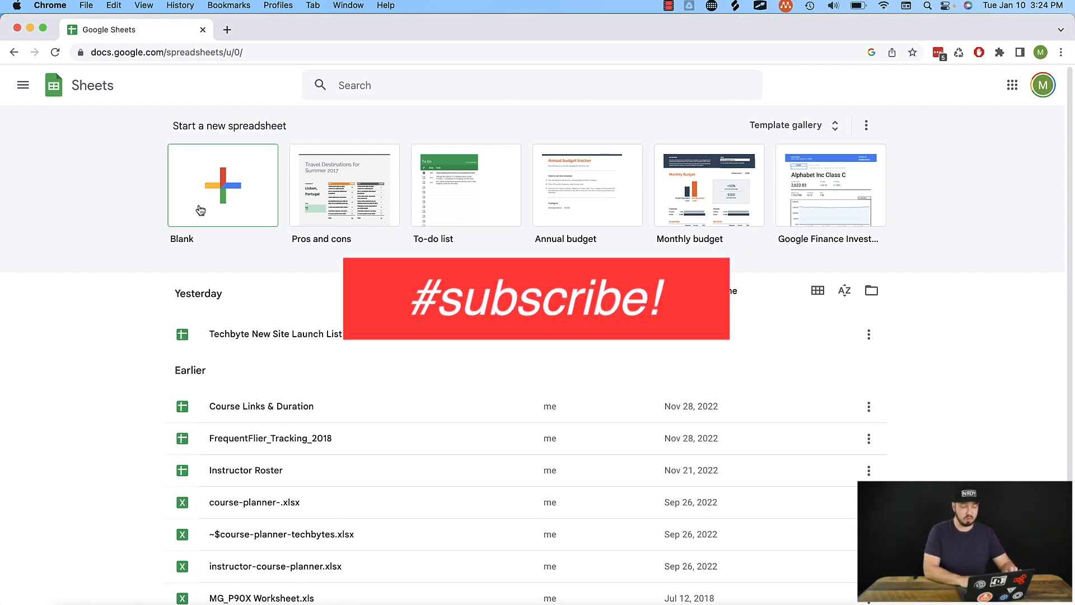
Browse the template gallery's Personal, Work and Project management templates, and create a blank spreadsheet.
{"action": "left_click", "coordinate": [815, 118]}
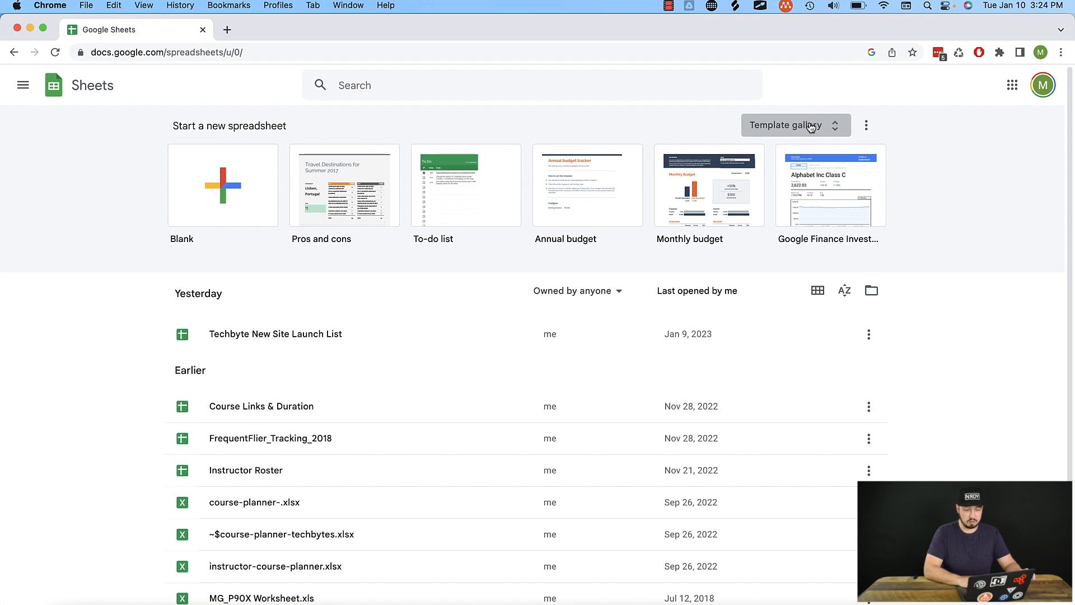
{"action": "scroll", "coordinate": [966, 314], "scroll_direction": "down", "scroll_amount": 3}
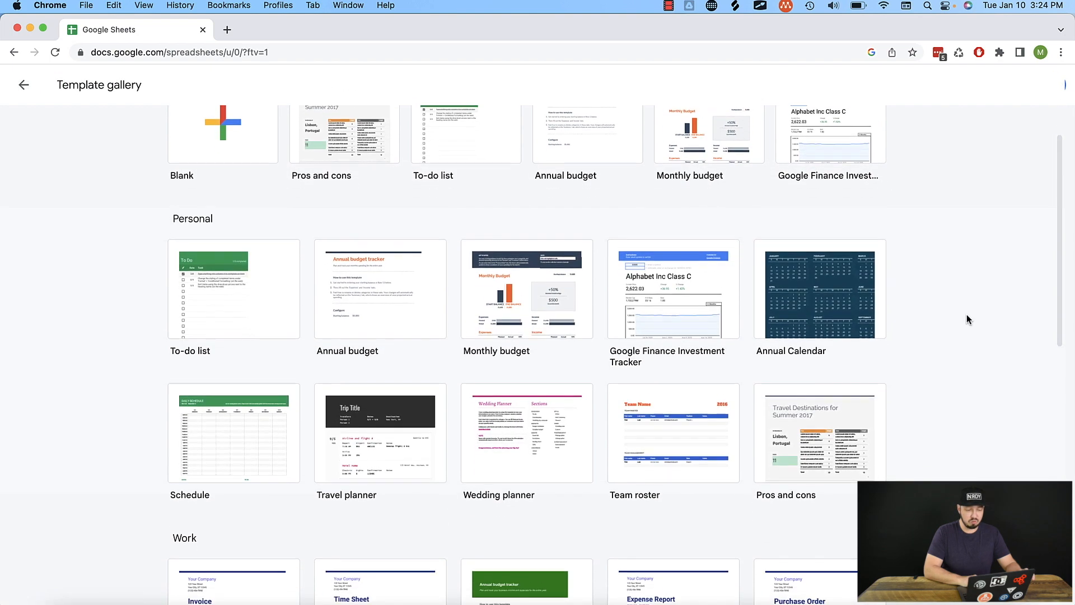
{"action": "scroll", "coordinate": [967, 318], "scroll_direction": "down", "scroll_amount": 1}
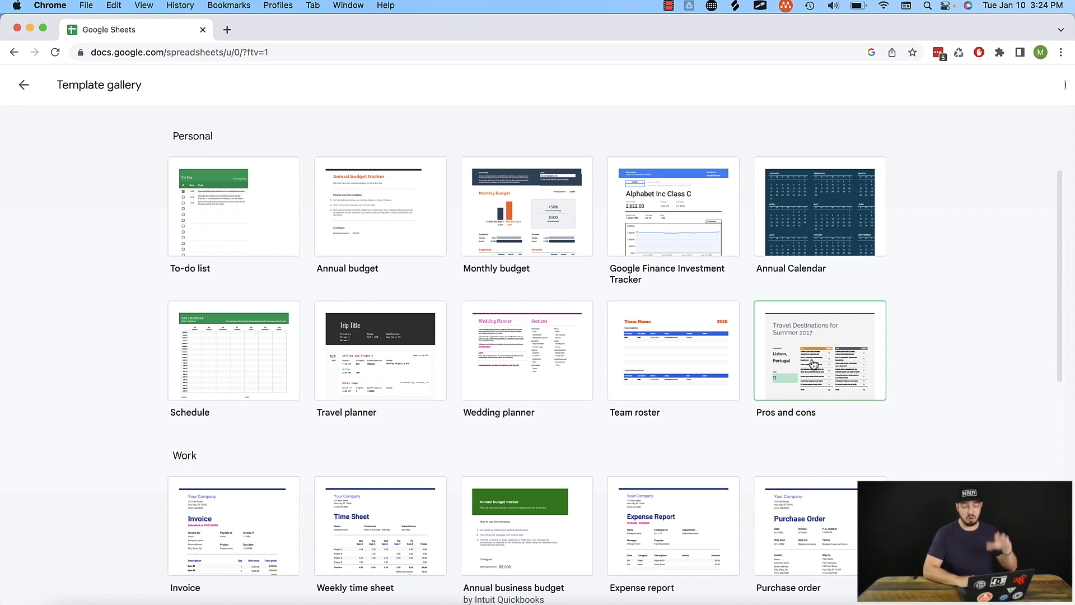
{"action": "scroll", "coordinate": [623, 413], "scroll_direction": "down", "scroll_amount": 5}
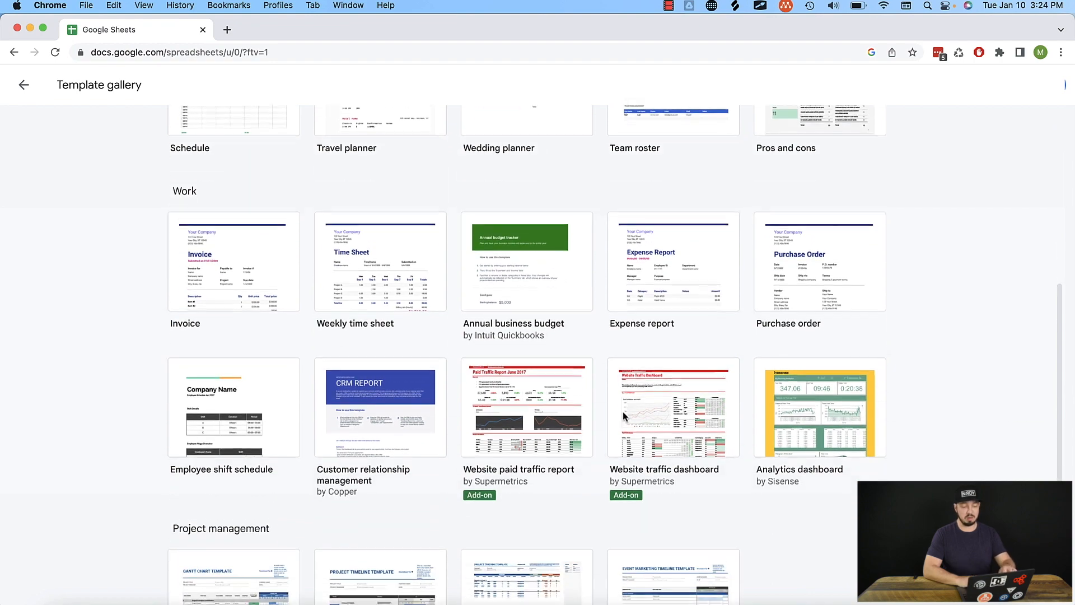
{"action": "scroll", "coordinate": [623, 414], "scroll_direction": "down", "scroll_amount": 3}
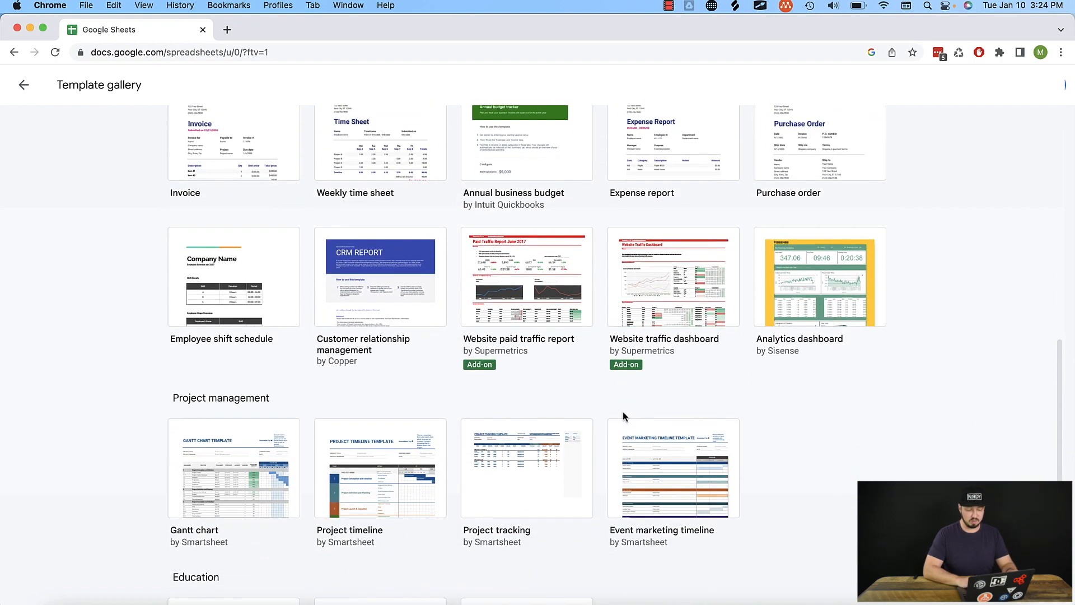
{"action": "scroll", "coordinate": [623, 412], "scroll_direction": "up", "scroll_amount": 15}
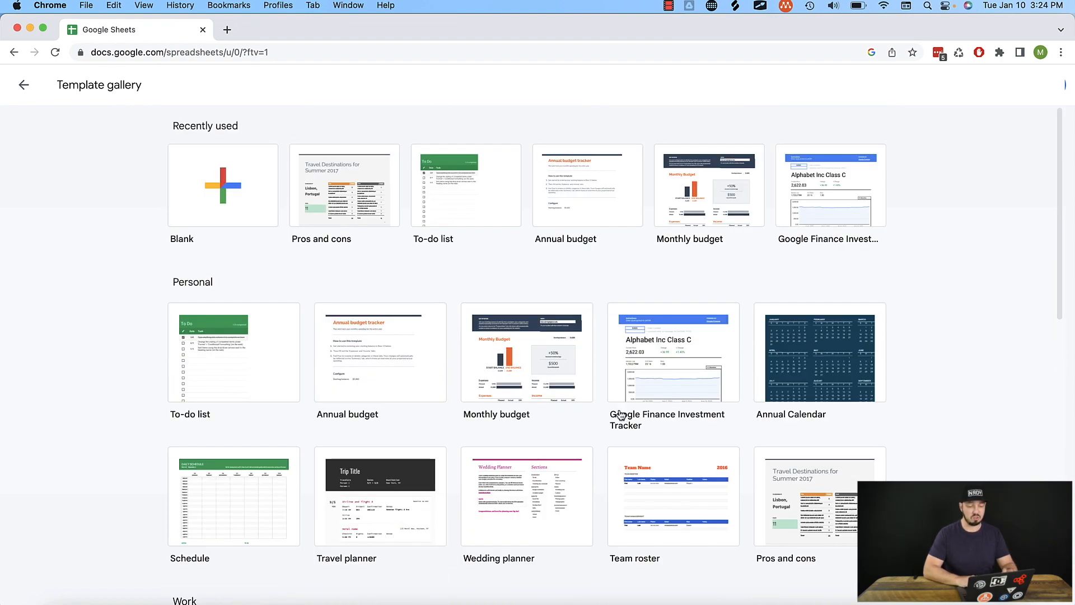
{"action": "left_click", "coordinate": [223, 219]}
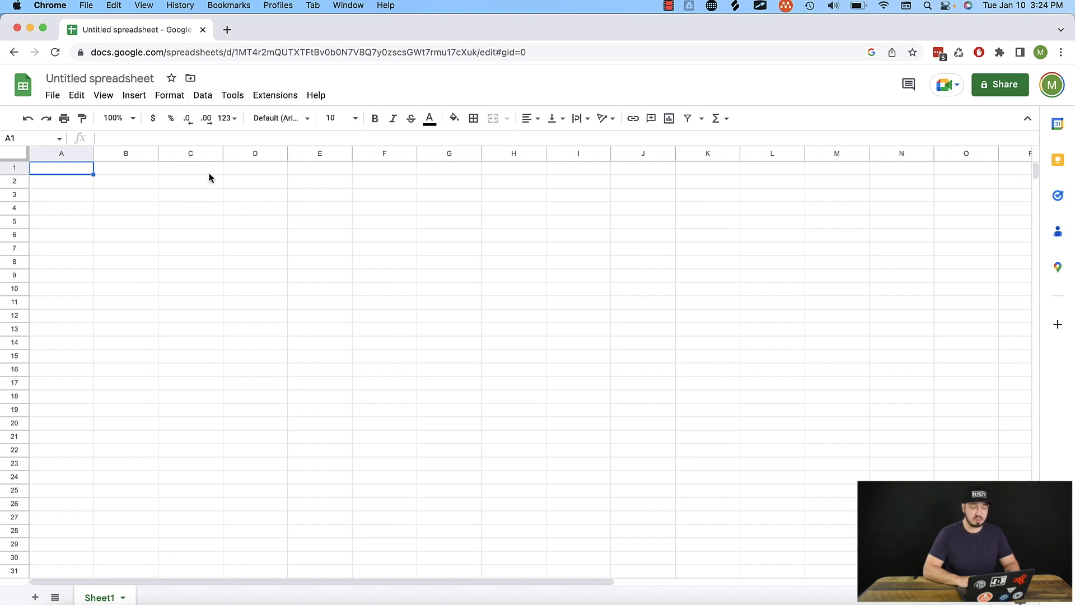
Rename the untitled spreadsheet as "Important Spreadsheet".
{"action": "left_click", "coordinate": [125, 79]}
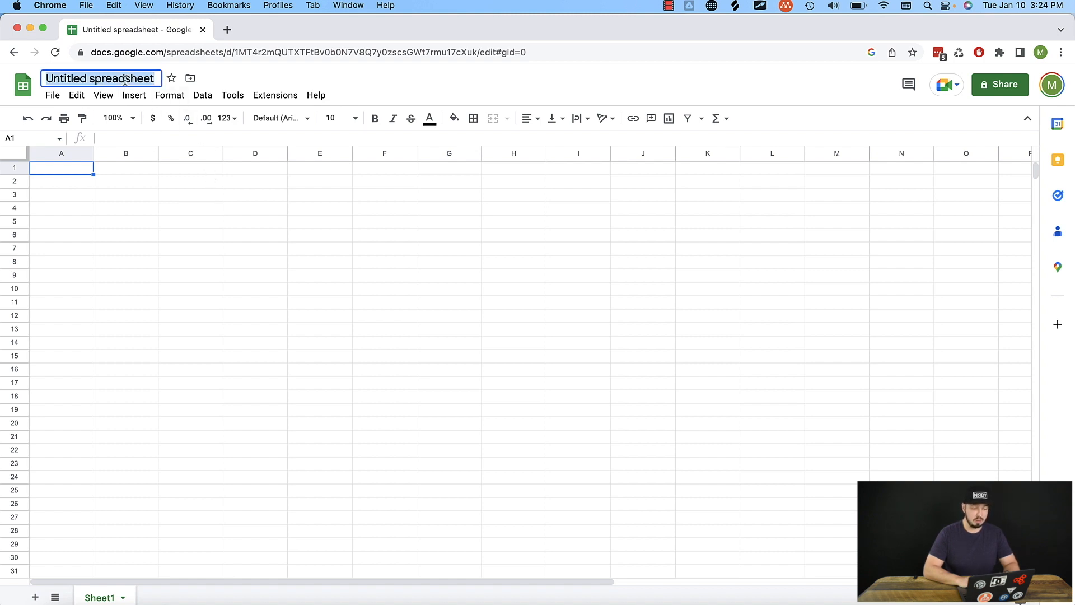
{"action": "type", "text": "Impo"}
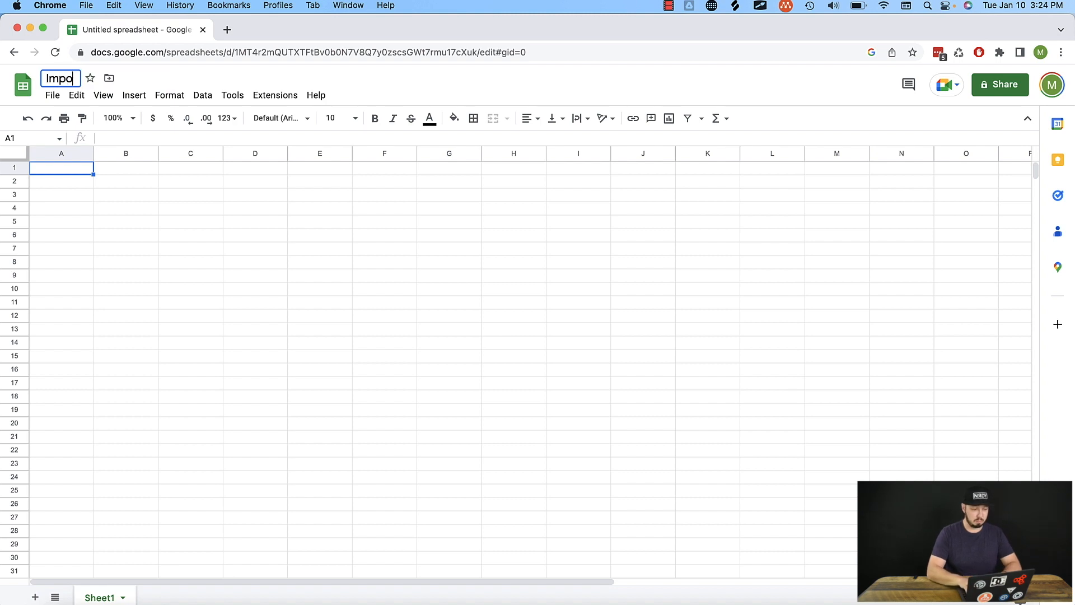
{"action": "type", "text": "rtant Spreadsheet"}
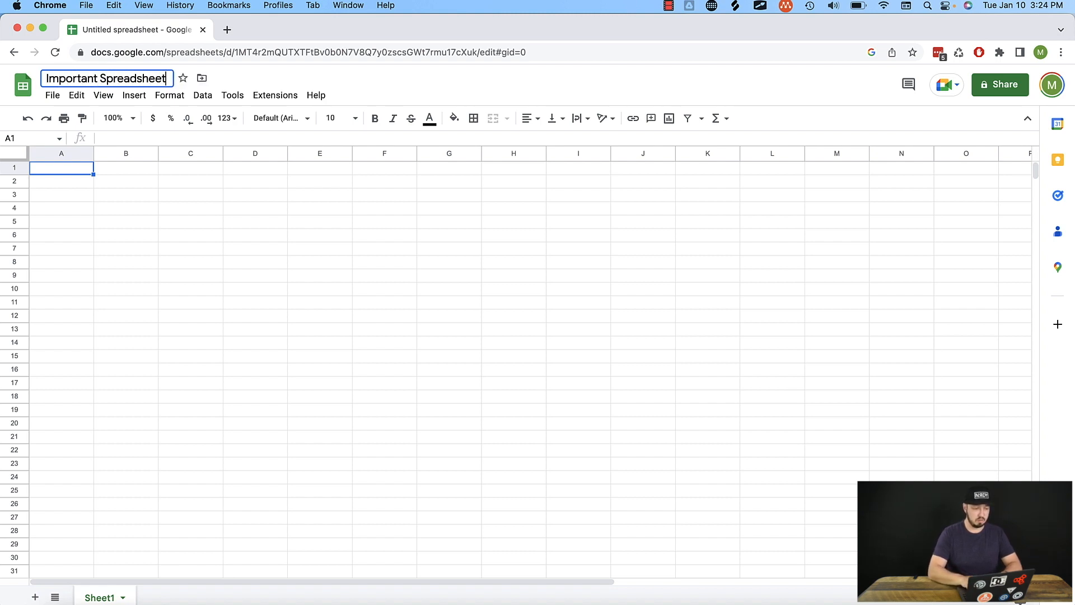
{"action": "key", "text": "Return"}
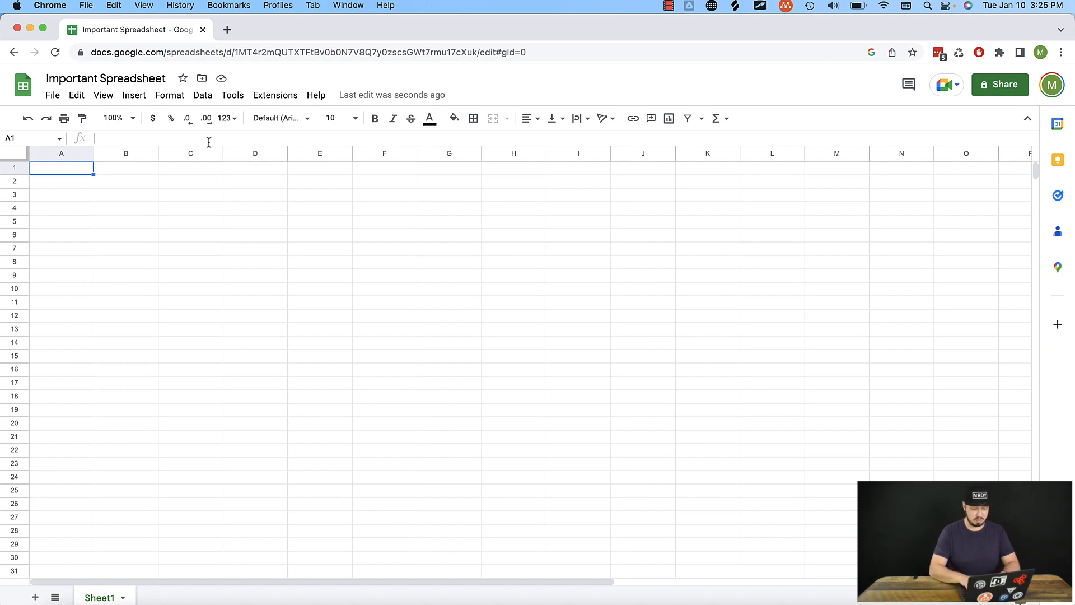
Enter the header "Name" in cell A1.
{"action": "type", "text": "Name"}
{"action": "key", "text": "Return"}
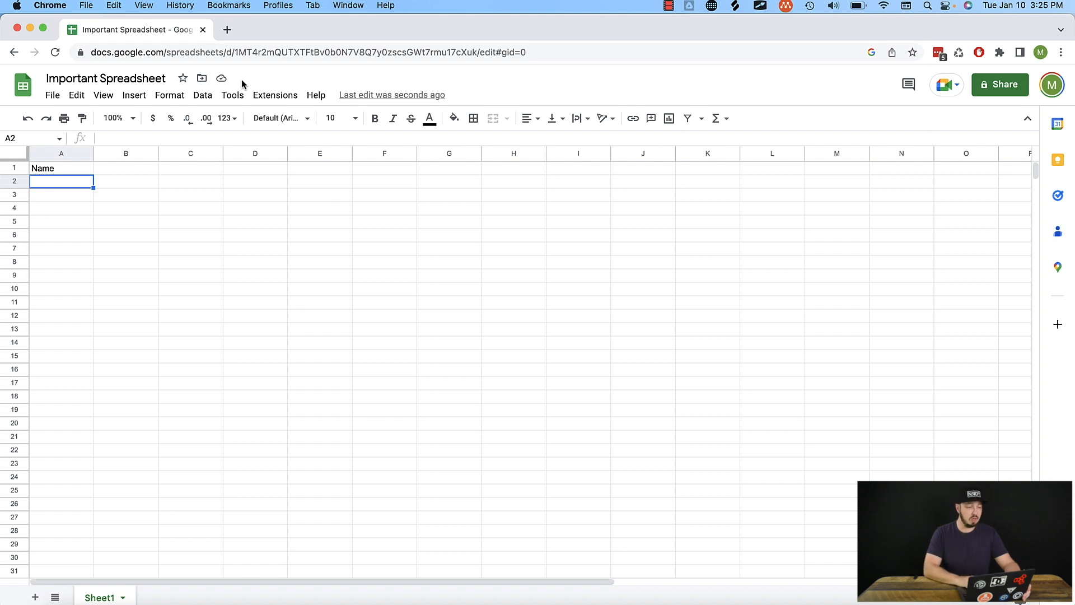
Restore the spreadsheet to its January 10, 3:24 PM version from the version history.
{"action": "left_click", "coordinate": [54, 95]}
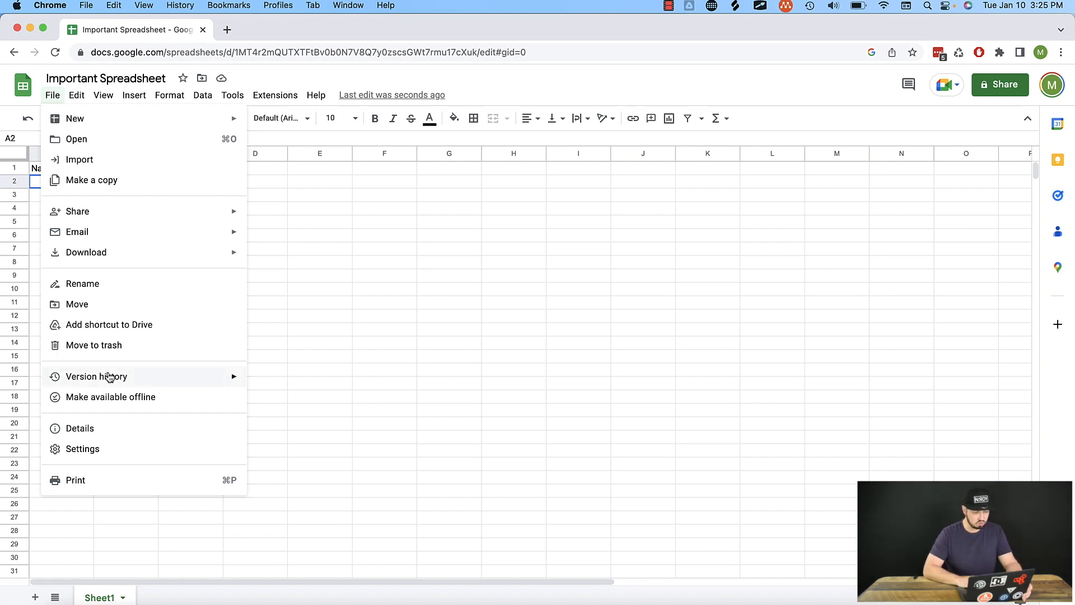
{"action": "mouse_move", "coordinate": [111, 380]}
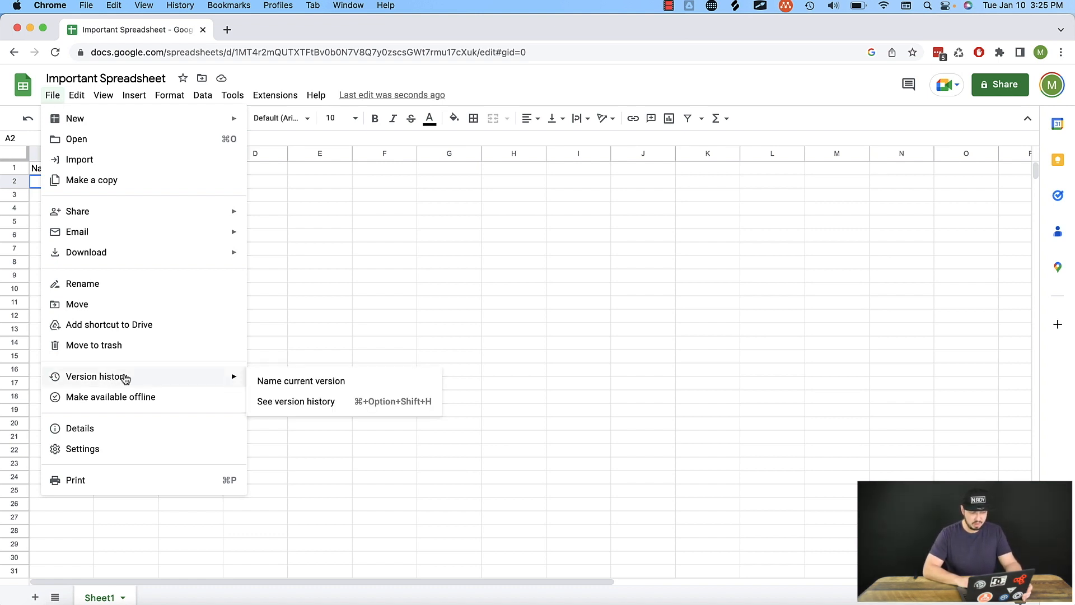
{"action": "left_click", "coordinate": [287, 408]}
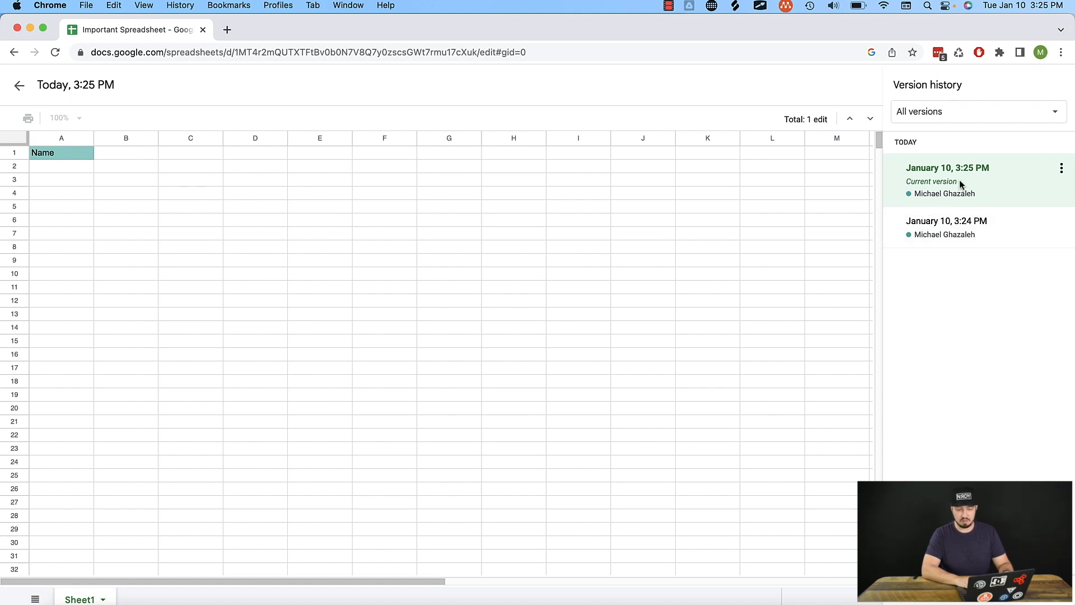
{"action": "left_click", "coordinate": [980, 234]}
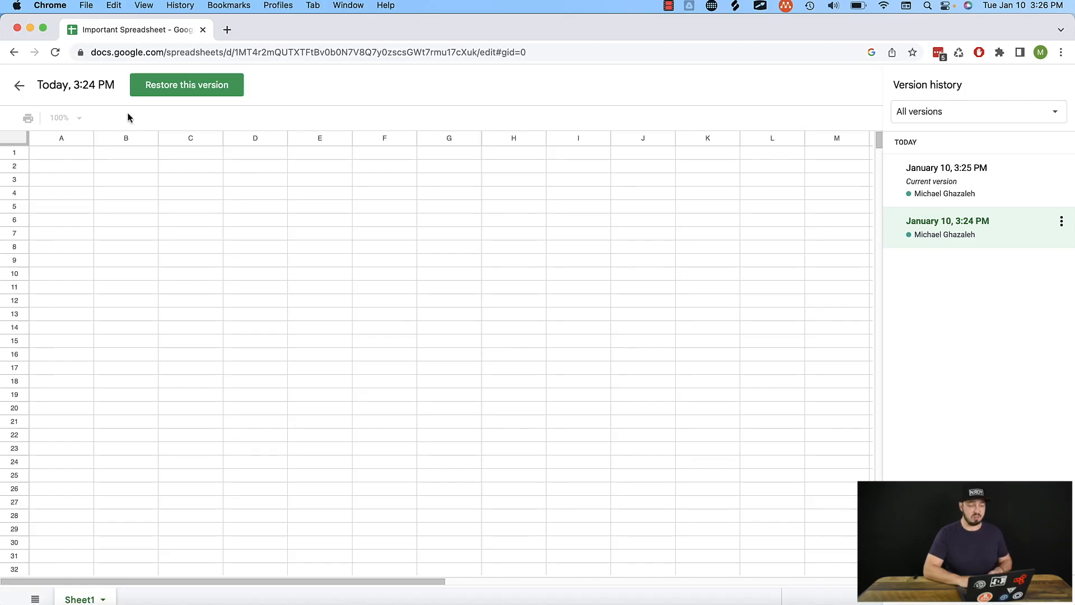
{"action": "left_click", "coordinate": [149, 92]}
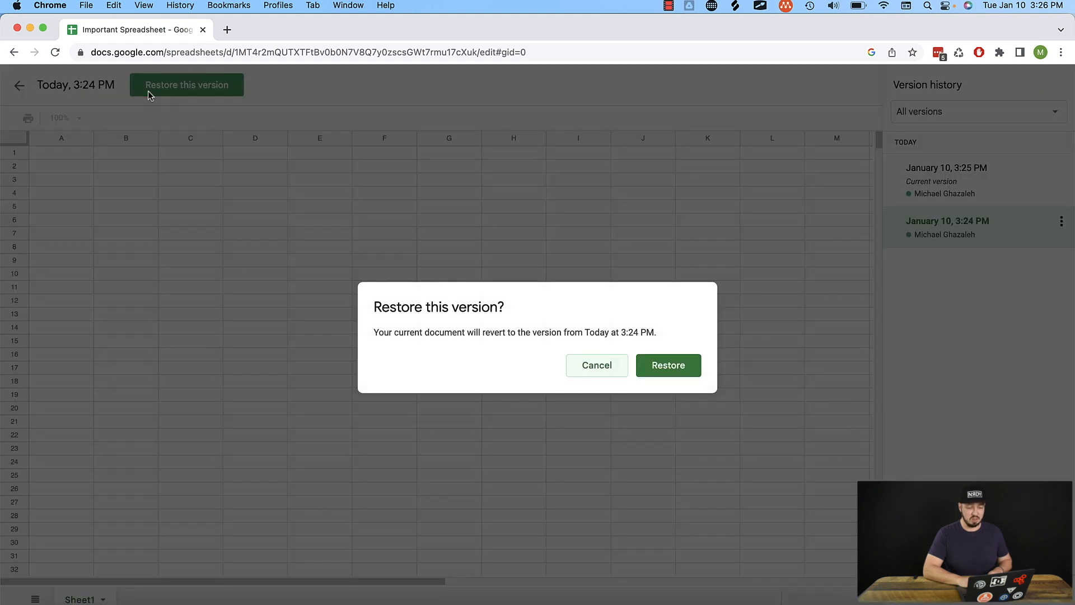
{"action": "left_click", "coordinate": [669, 365]}
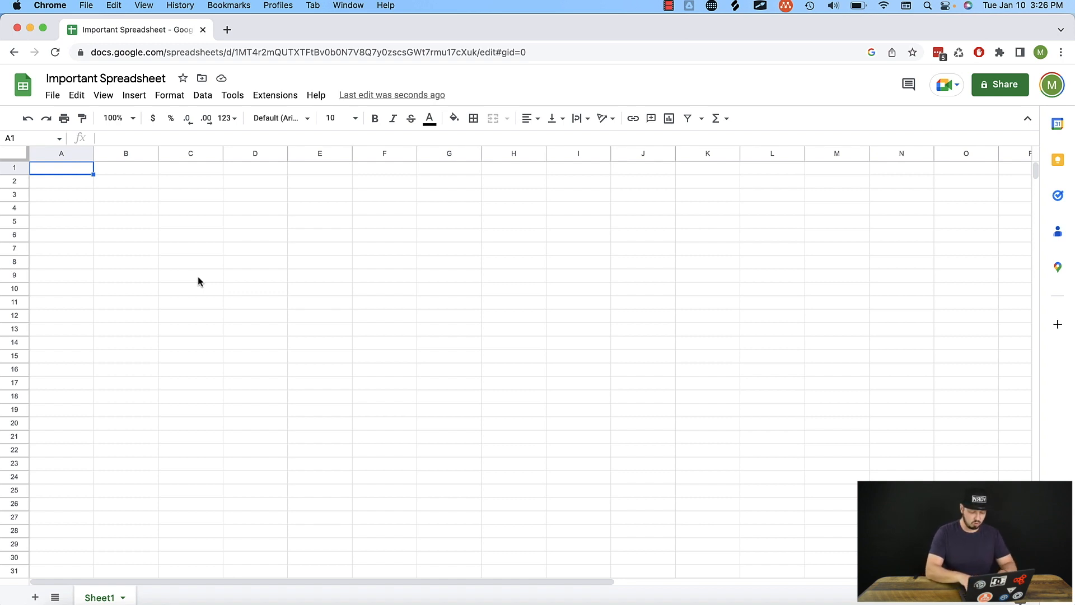
Enter the header "Name" in A1 and a person's first name in A3, leaving A2 empty.
{"action": "type", "text": "Name"}
{"action": "key", "text": "Return"}
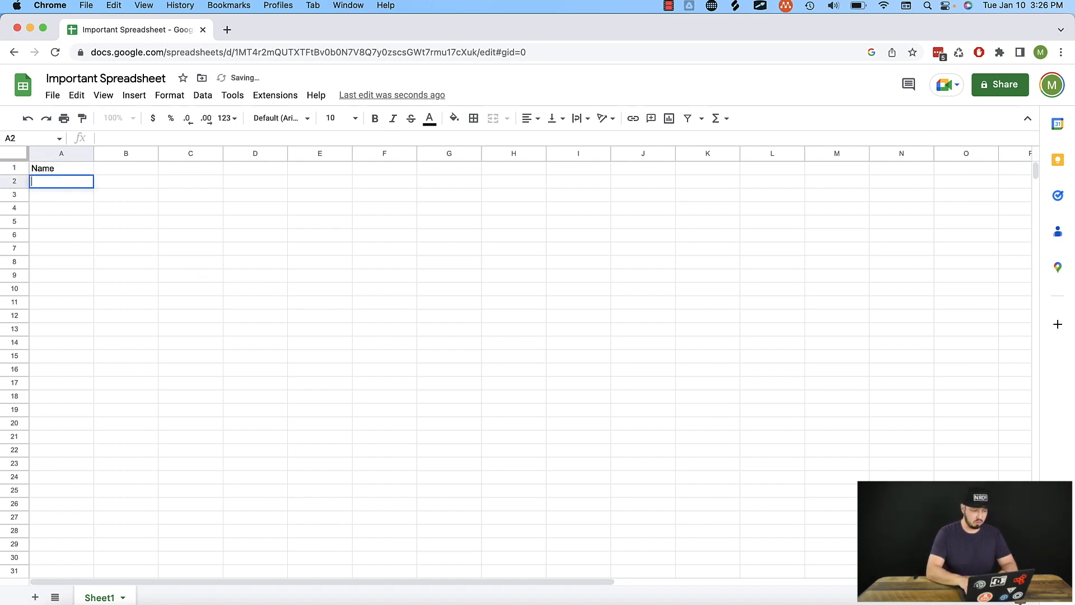
{"action": "key", "text": "Return"}
{"action": "type", "text": "Roger"}
{"action": "key", "text": "Return"}
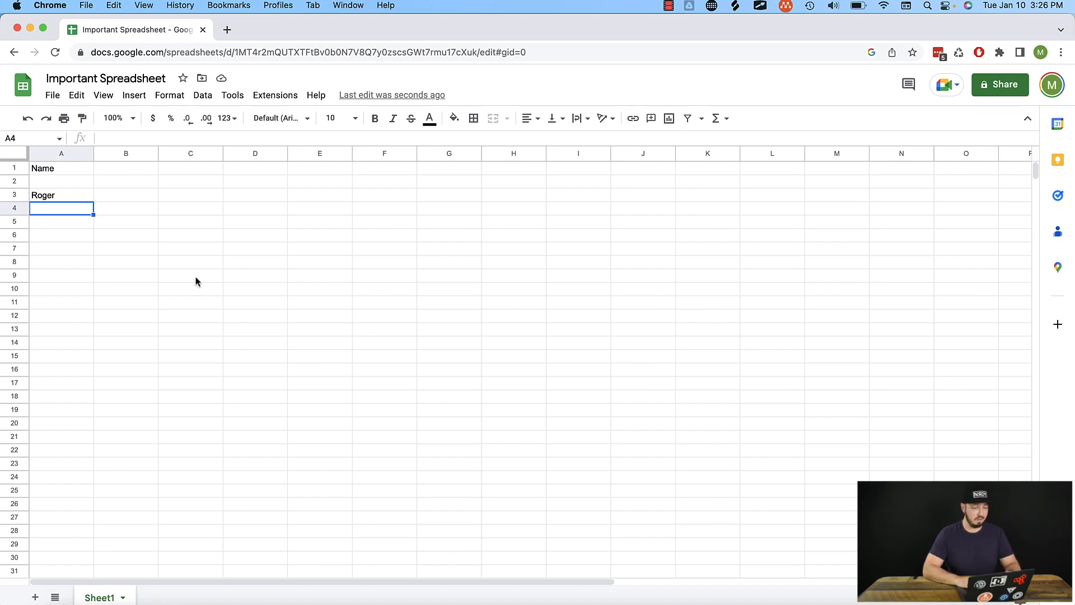
Undo the first-name entry in A3 and redo it.
{"action": "left_click", "coordinate": [28, 119]}
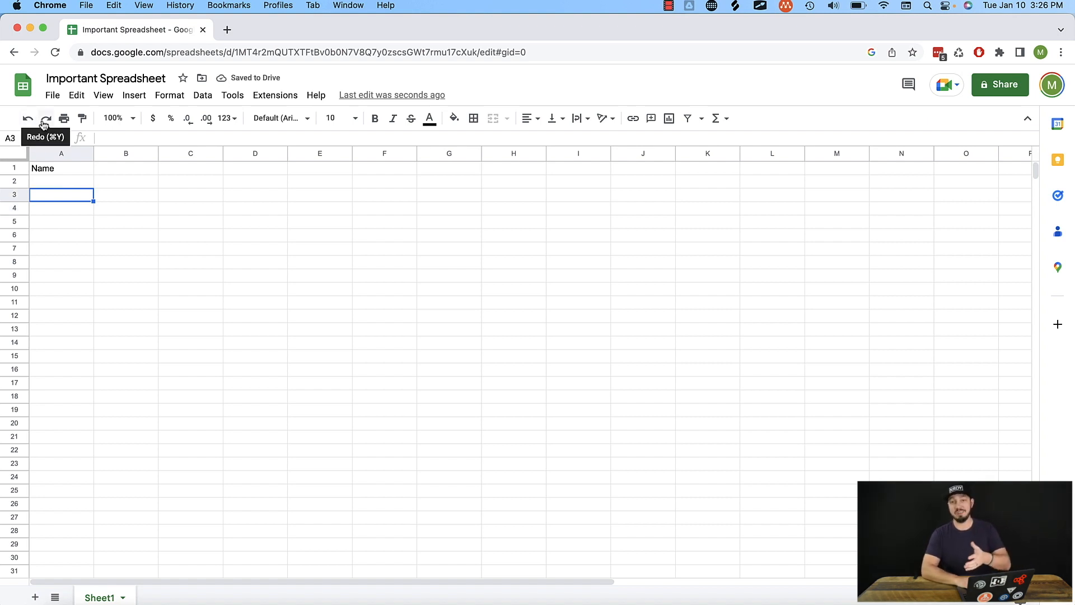
{"action": "left_click", "coordinate": [44, 124]}
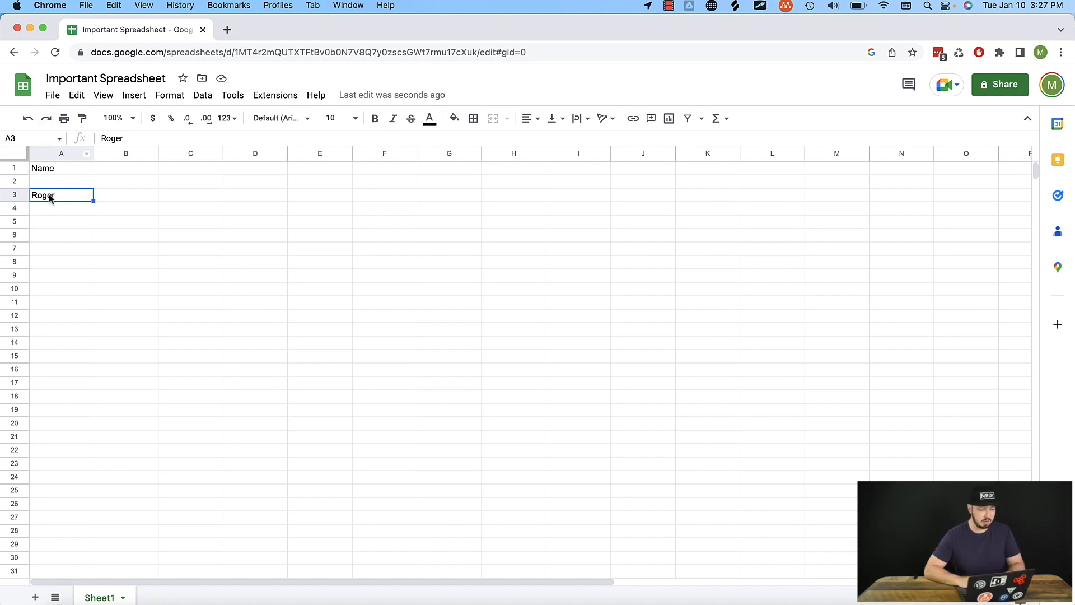
Clear cell A3 and re-enter the same first name in it.
{"action": "key", "text": "BackSpace"}
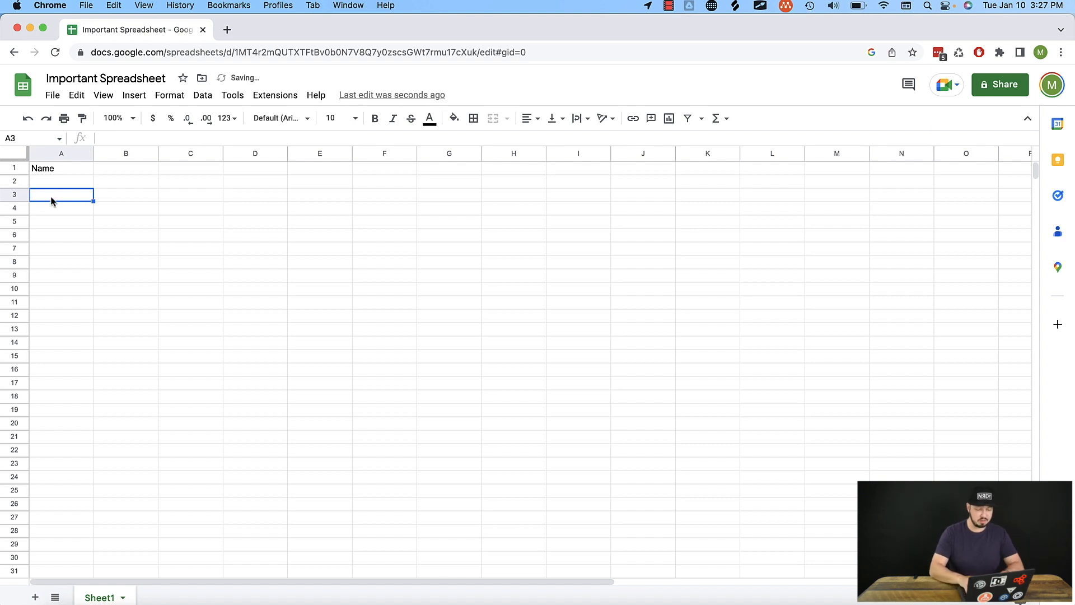
{"action": "type", "text": "Roger"}
{"action": "key", "text": "Return"}
{"action": "key", "text": "Up"}
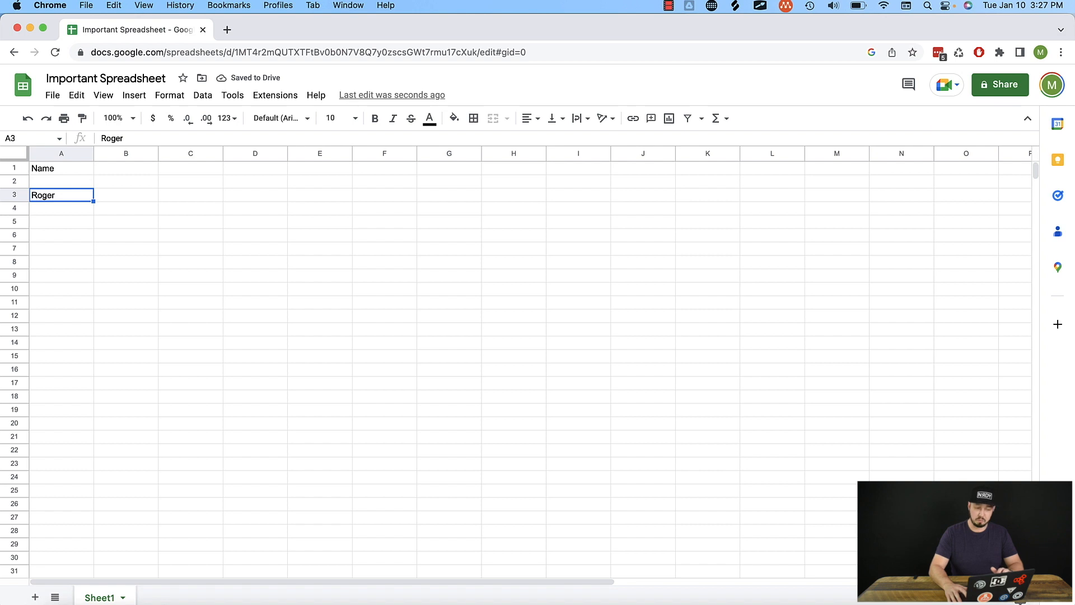
Delete the first name from A3 and enter the header "Quota Attainment" in B1.
{"action": "key", "text": "BackSpace"}
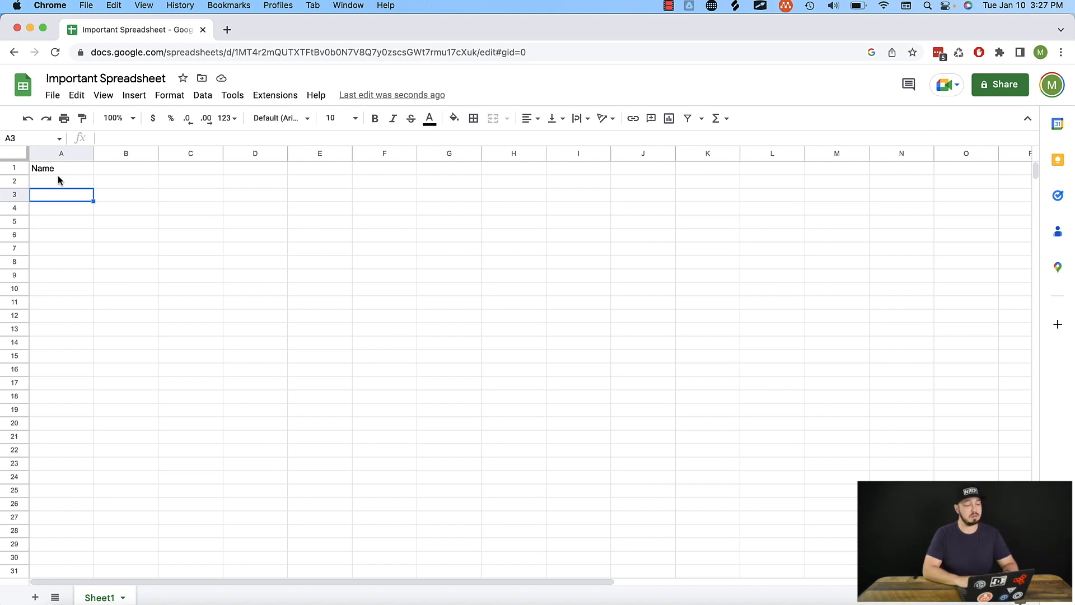
{"action": "left_click", "coordinate": [107, 167]}
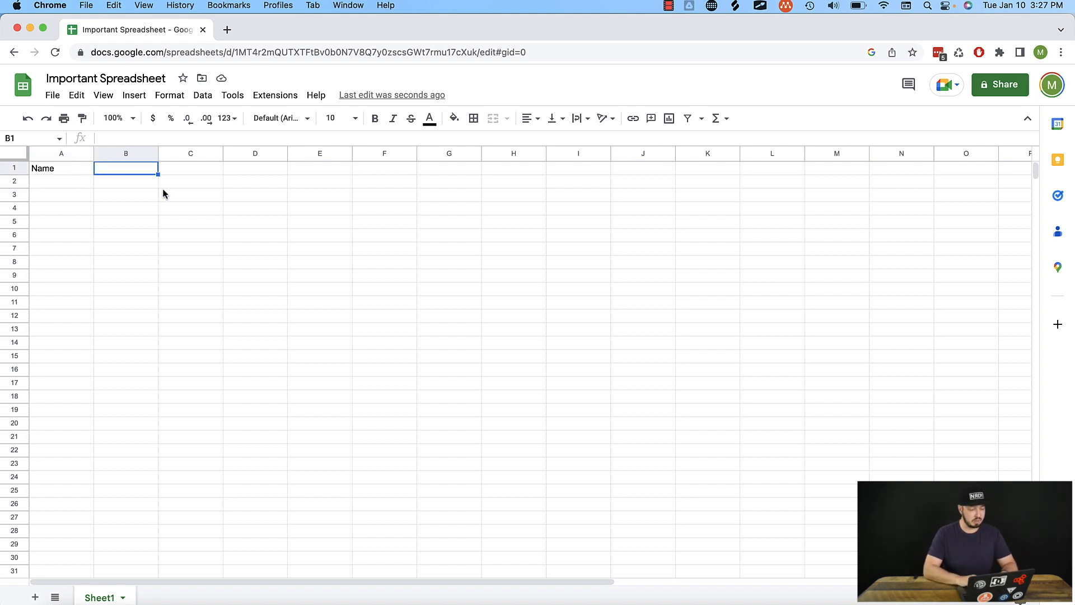
{"action": "type", "text": "Qu"}
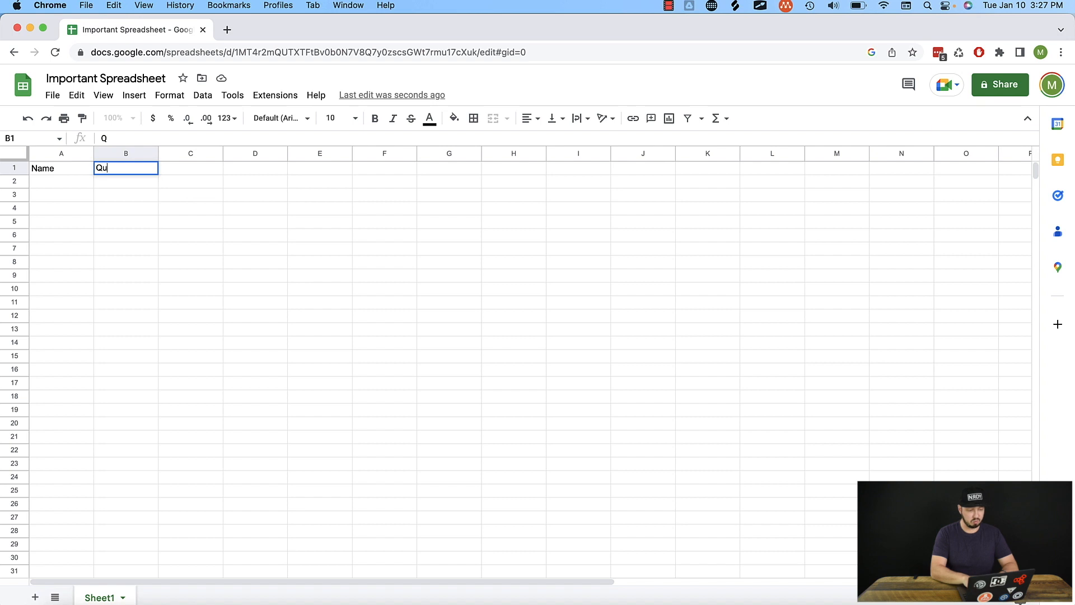
{"action": "type", "text": "ota Attainment"}
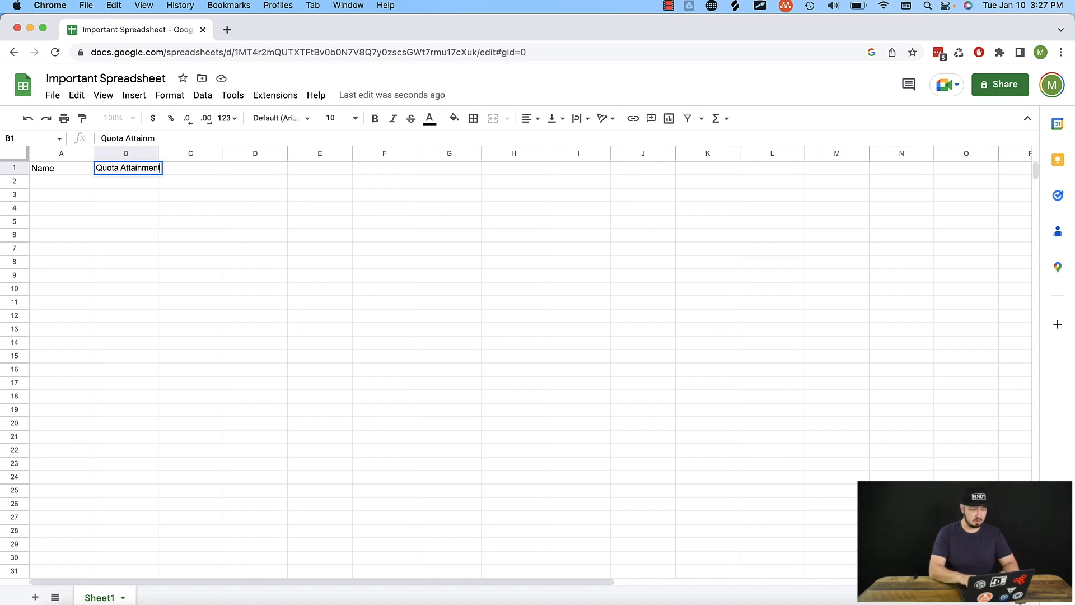
{"action": "key", "text": "Return"}
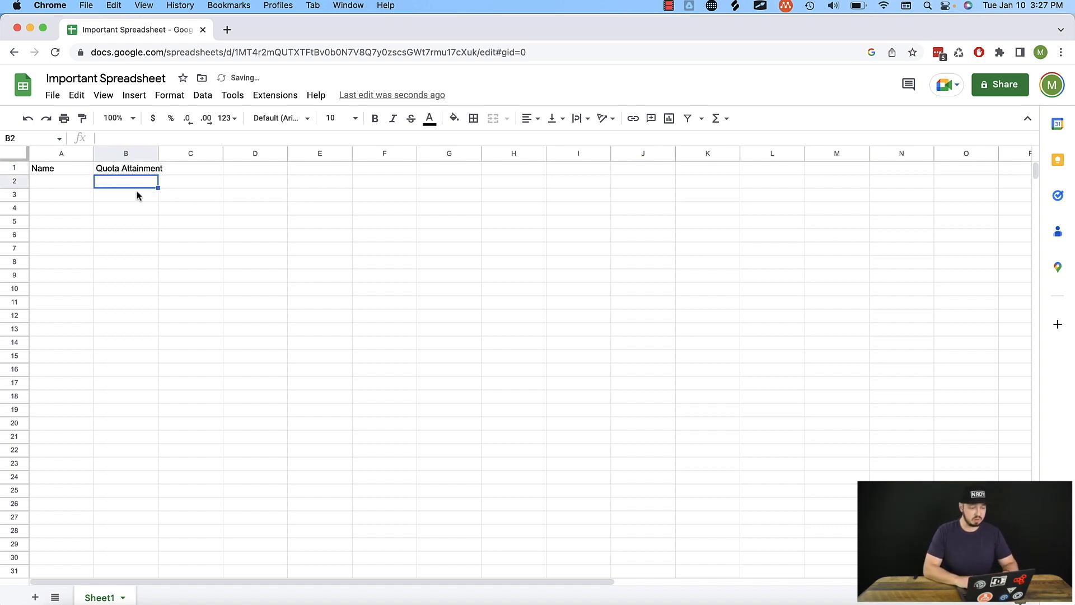
Fill the header cells A1:B1 with light green and make their text bold.
{"action": "left_click", "coordinate": [186, 171]}
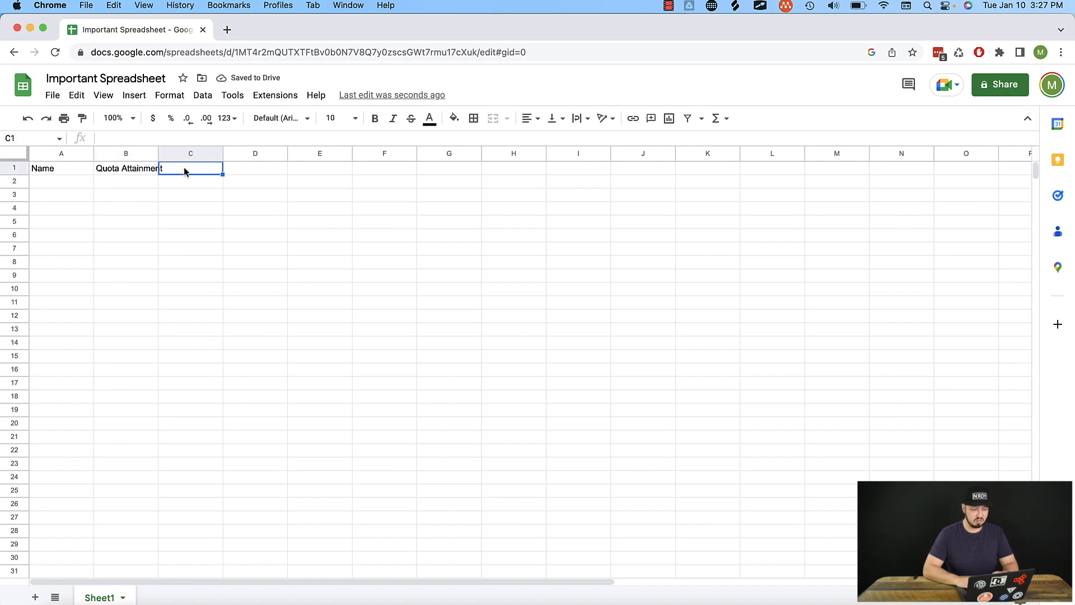
{"action": "left_click", "coordinate": [125, 169]}
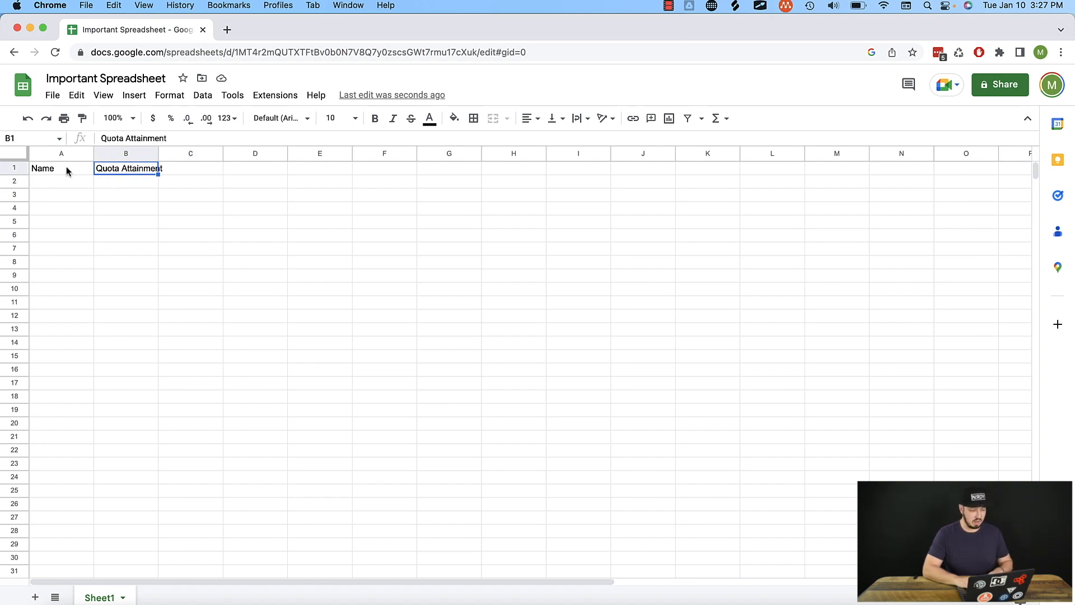
{"action": "left_click_drag", "start_coordinate": [67, 169], "coordinate": [127, 162]}
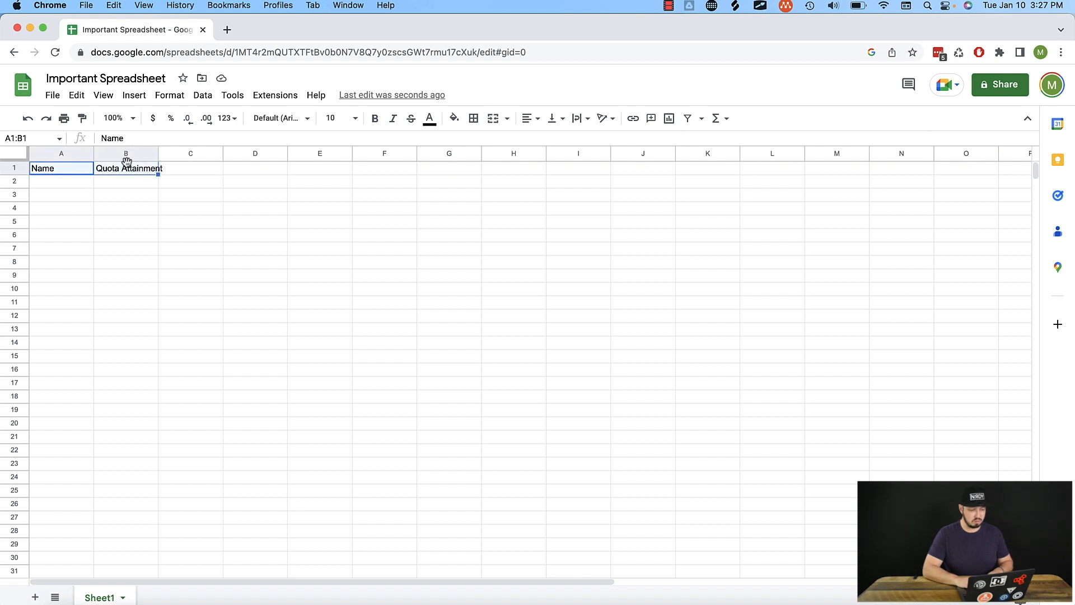
{"action": "left_click", "coordinate": [454, 119]}
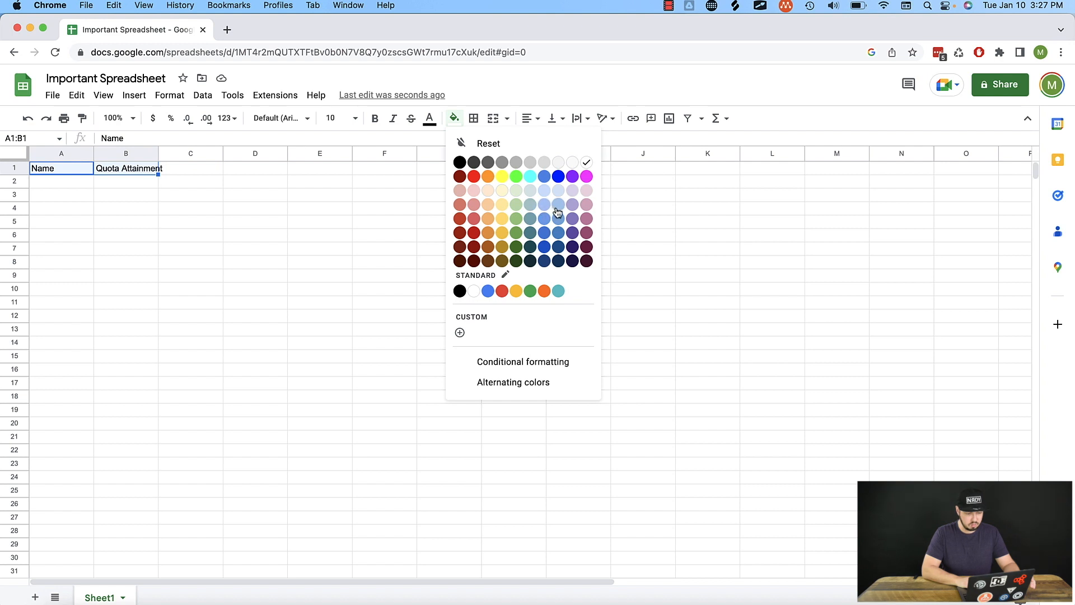
{"action": "left_click", "coordinate": [516, 205]}
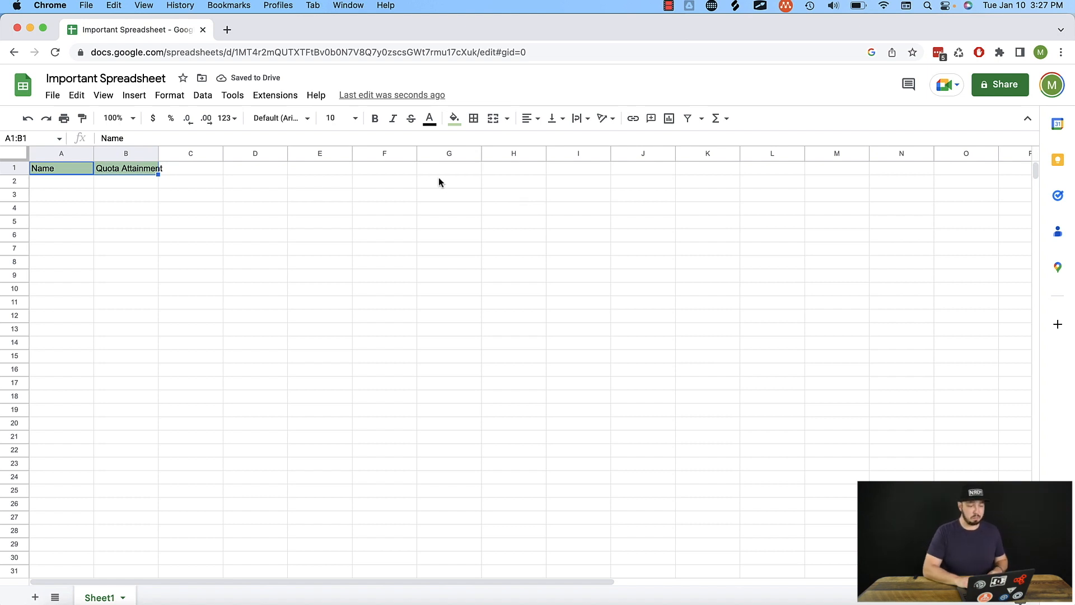
{"action": "left_click", "coordinate": [374, 118]}
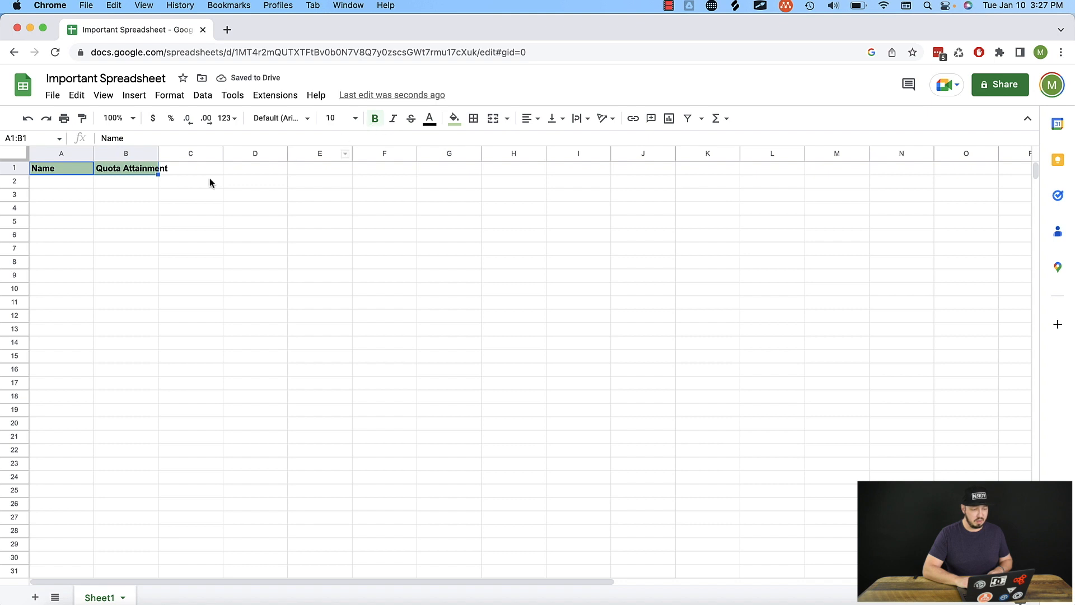
Auto-fit the width of column B to its "Quota Attainment" header.
{"action": "left_click", "coordinate": [156, 185]}
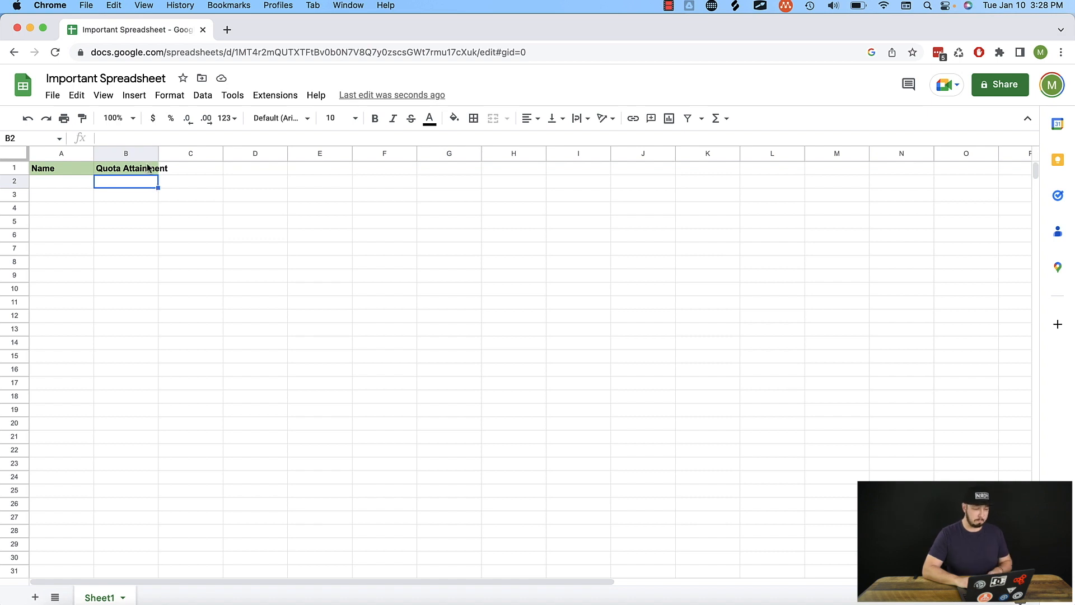
{"action": "left_click", "coordinate": [147, 170]}
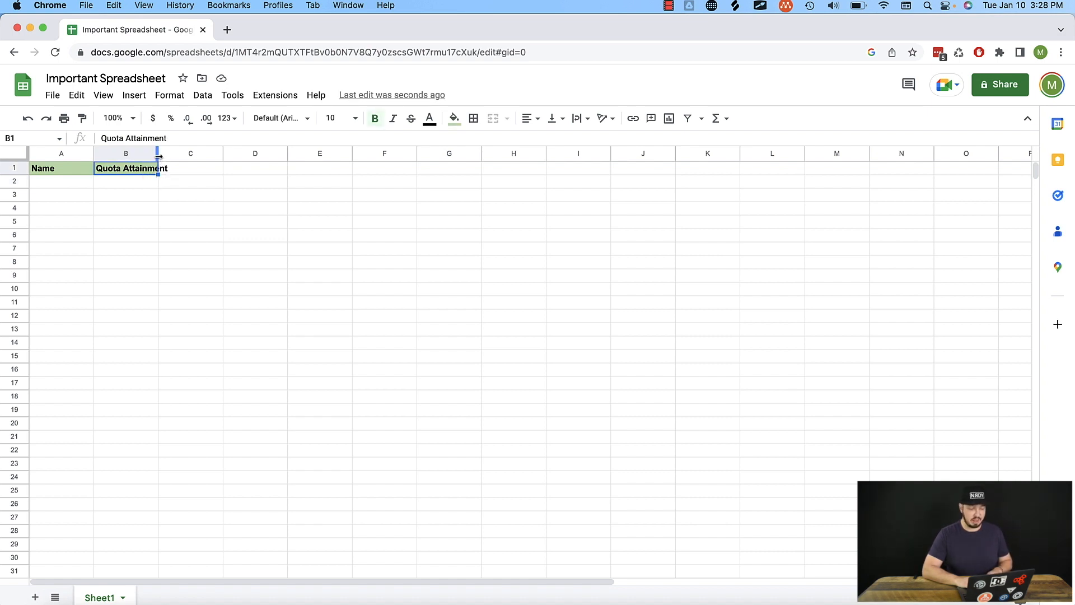
{"action": "mouse_move", "coordinate": [159, 154]}
{"action": "left_mouse_down"}
{"action": "mouse_move", "coordinate": [175, 154]}
{"action": "mouse_move", "coordinate": [149, 154]}
{"action": "left_mouse_up"}
{"action": "double_click", "coordinate": [149, 153]}
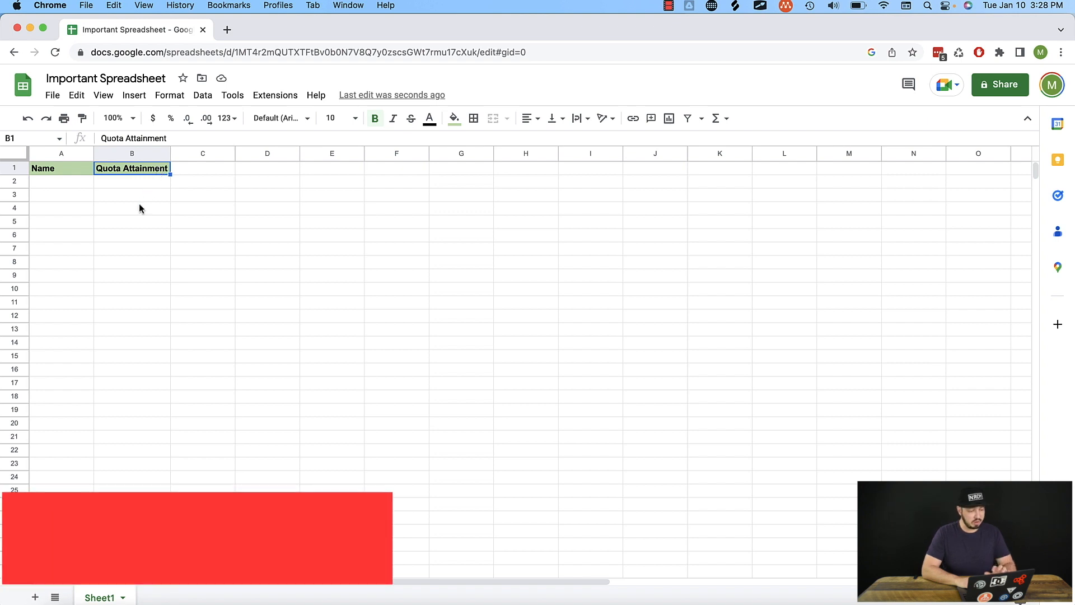
Enter five people's first names in A2:A6 under the "Name" header, one per cell.
{"action": "left_click", "coordinate": [62, 181]}
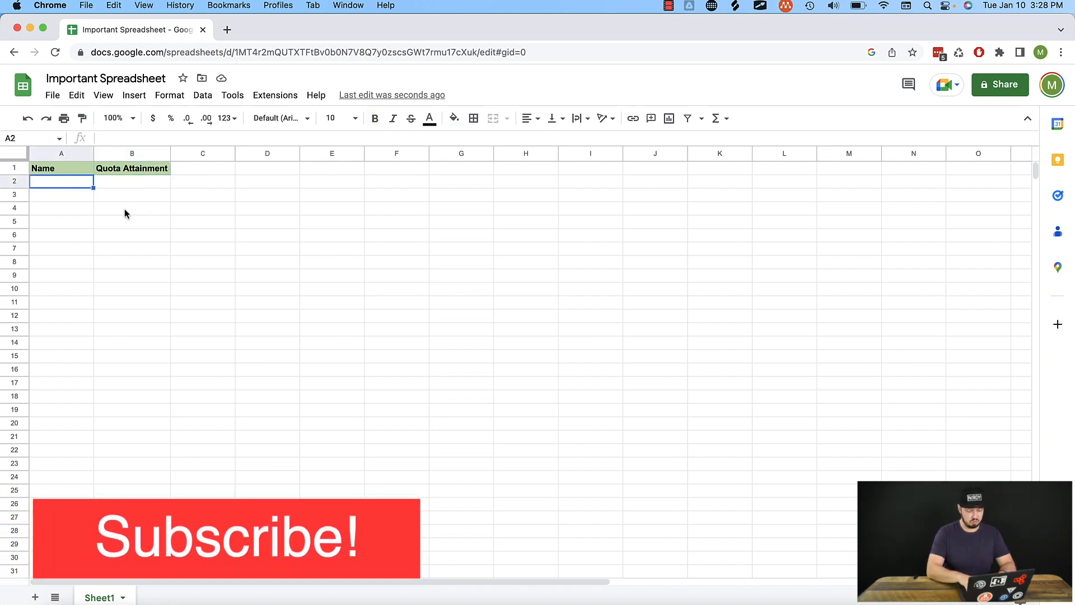
{"action": "type", "text": "Mark"}
{"action": "key", "text": "Return"}
{"action": "type", "text": "sally"}
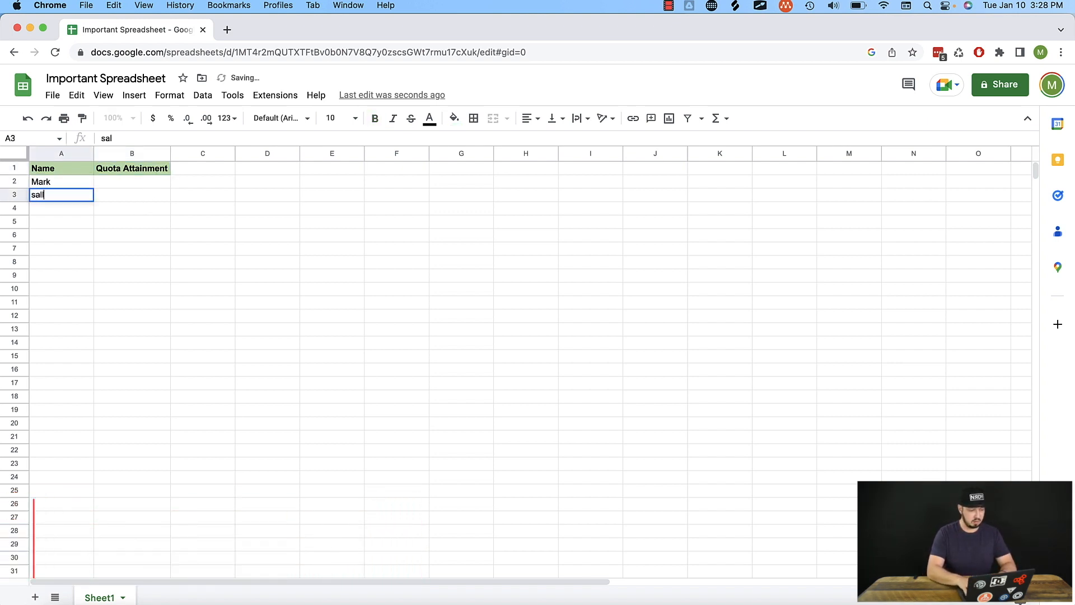
{"action": "key", "text": "Return"}
{"action": "type", "text": "Joe"}
{"action": "key", "text": "Return"}
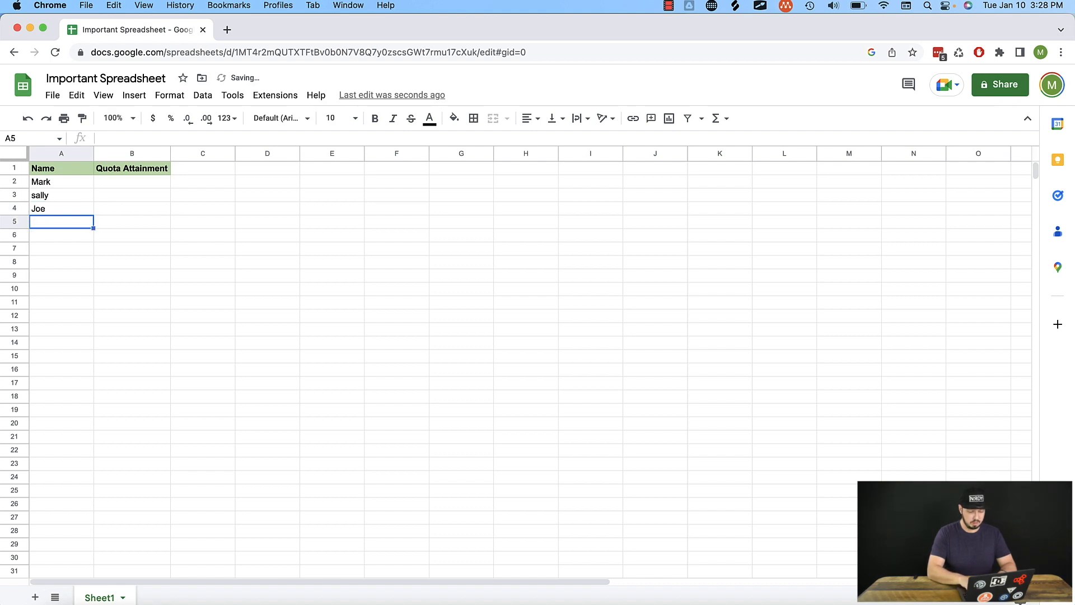
{"action": "type", "text": "Matt"}
{"action": "key", "text": "Return"}
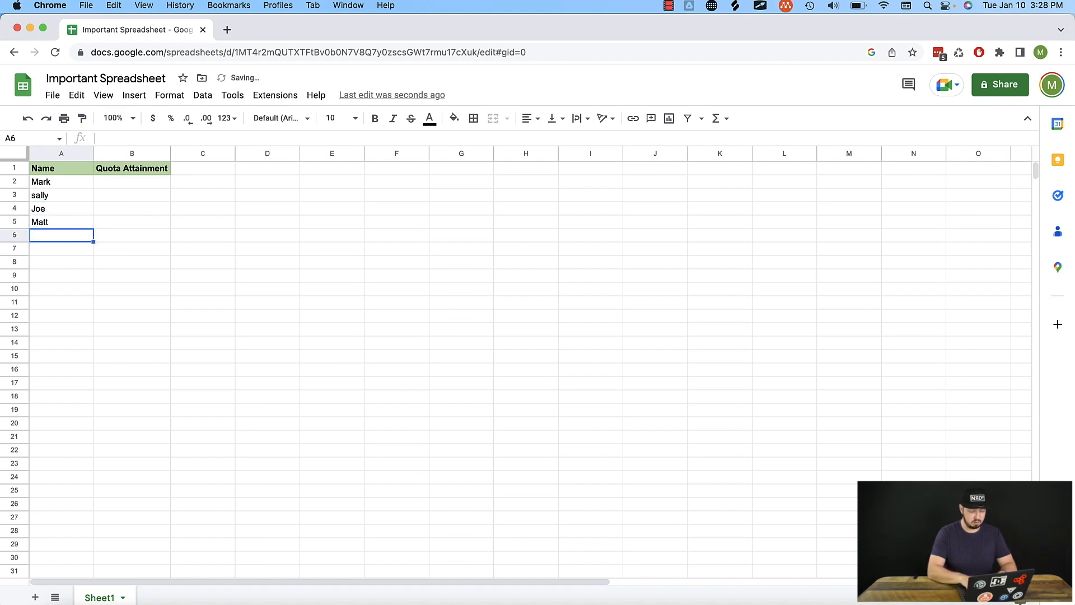
{"action": "type", "text": "Samantha"}
{"action": "key", "text": "Return"}
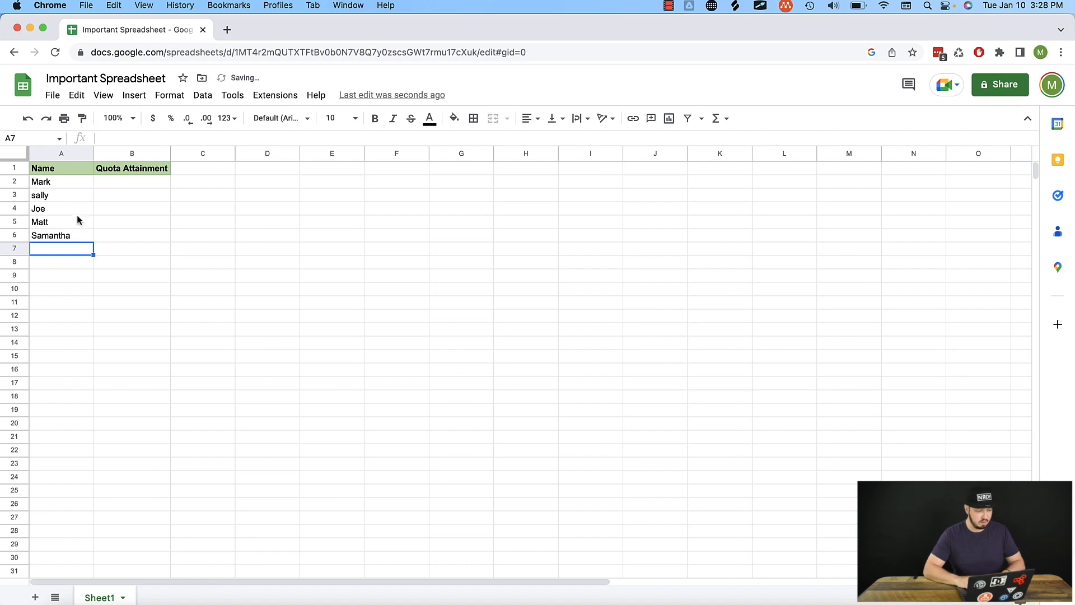
Copy the five names in A2:A6 and paste them into A7:A11 and again into A12:A16.
{"action": "left_click_drag", "start_coordinate": [51, 183], "coordinate": [56, 242]}
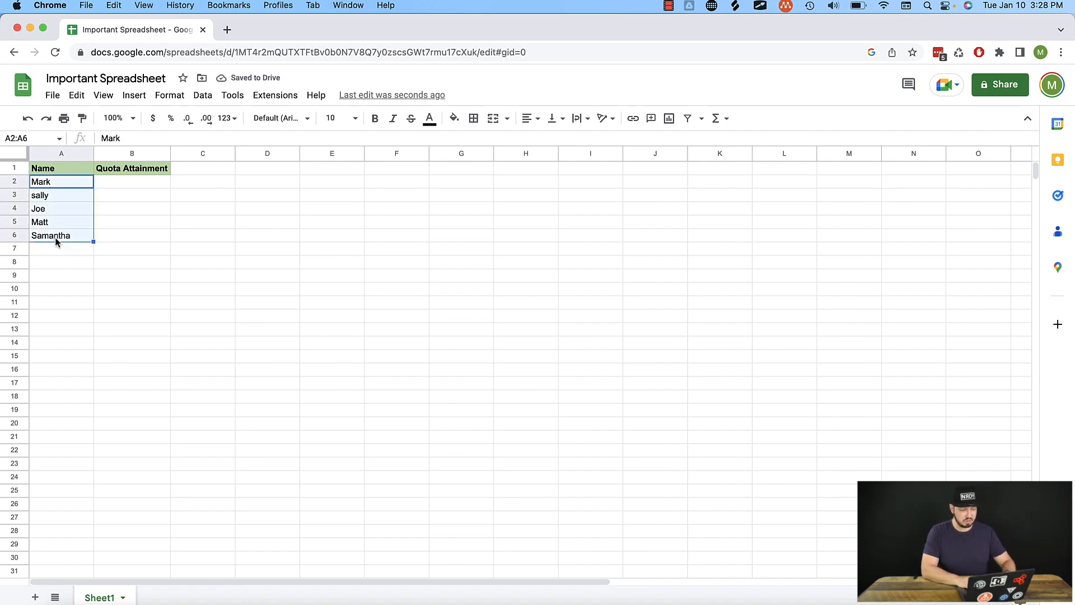
{"action": "key", "text": "super+c"}
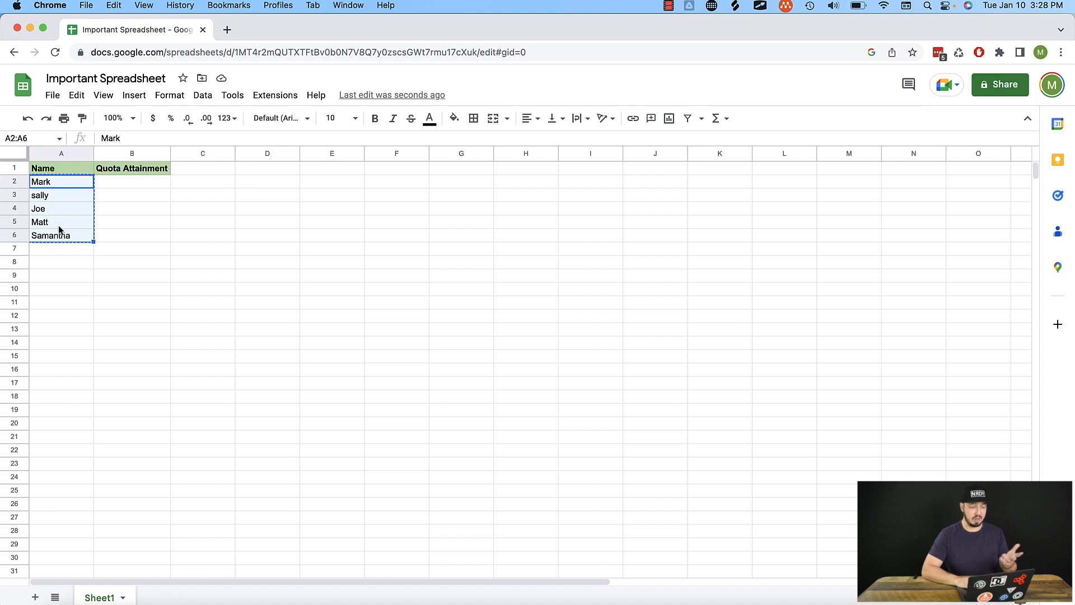
{"action": "left_click", "coordinate": [78, 97]}
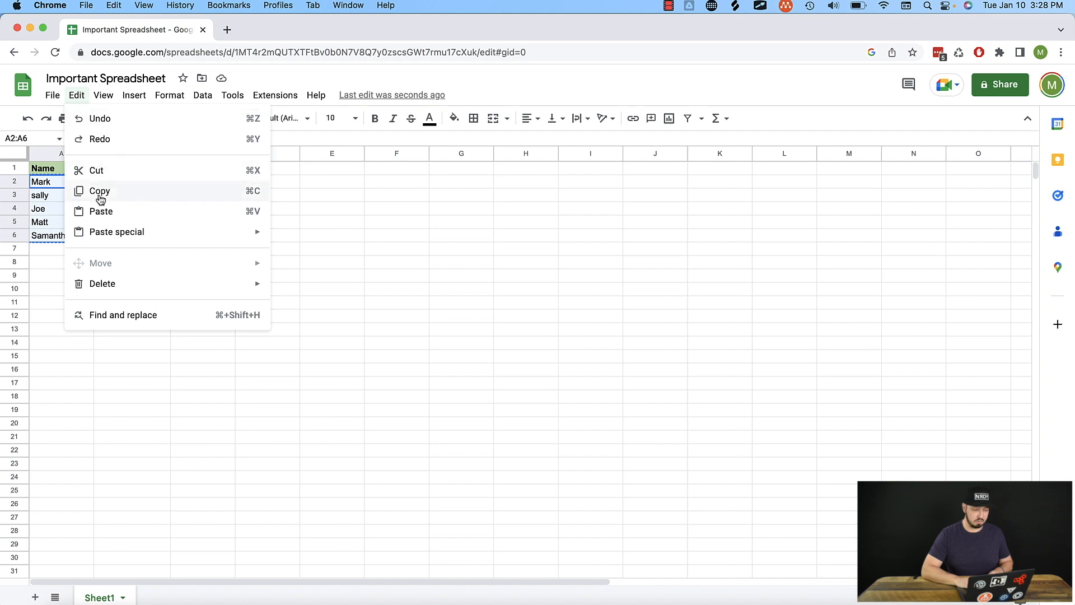
{"action": "left_click", "coordinate": [59, 249]}
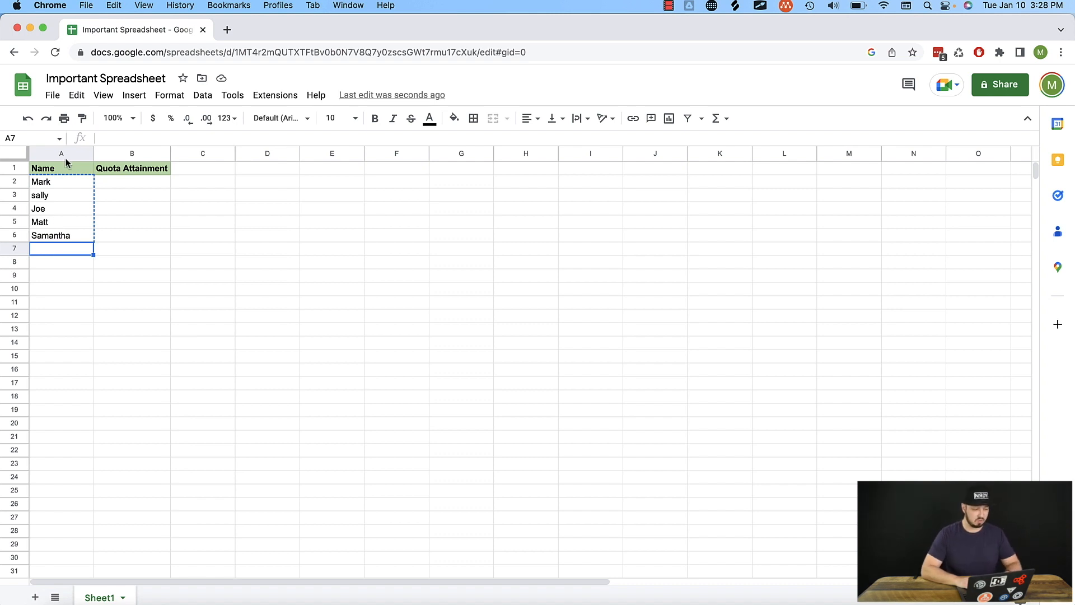
{"action": "left_click", "coordinate": [76, 96]}
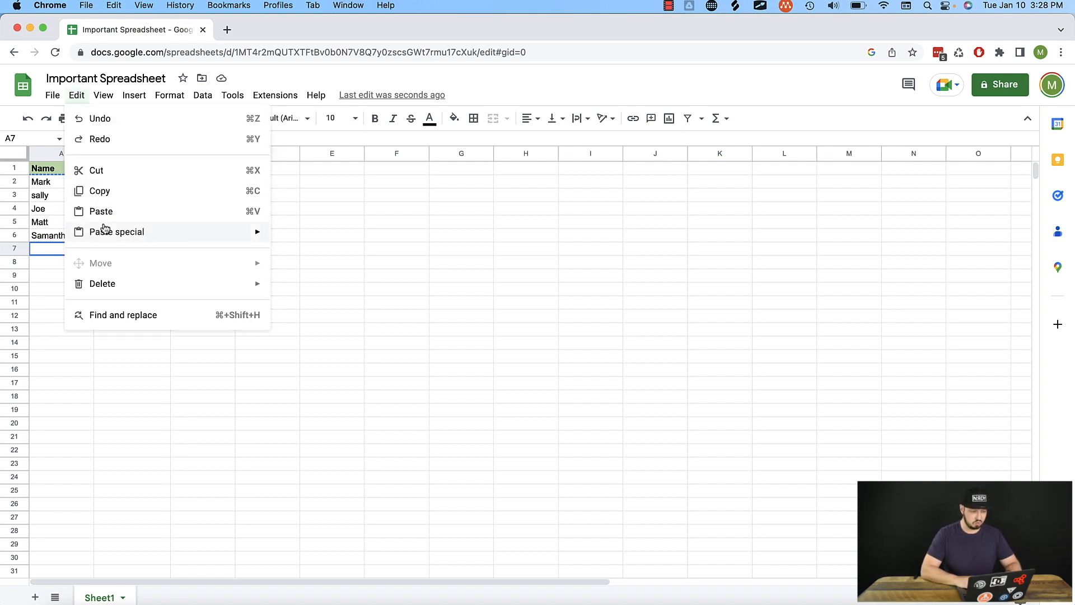
{"action": "left_click", "coordinate": [46, 250]}
{"action": "key", "text": "super+v"}
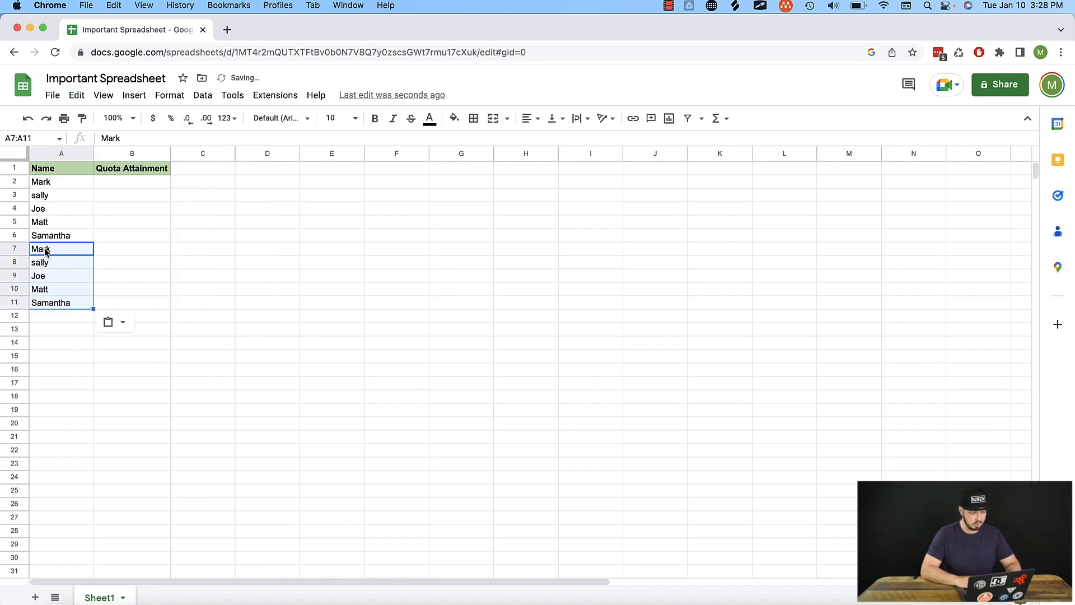
{"action": "left_click", "coordinate": [46, 316]}
{"action": "key", "text": "super+v"}
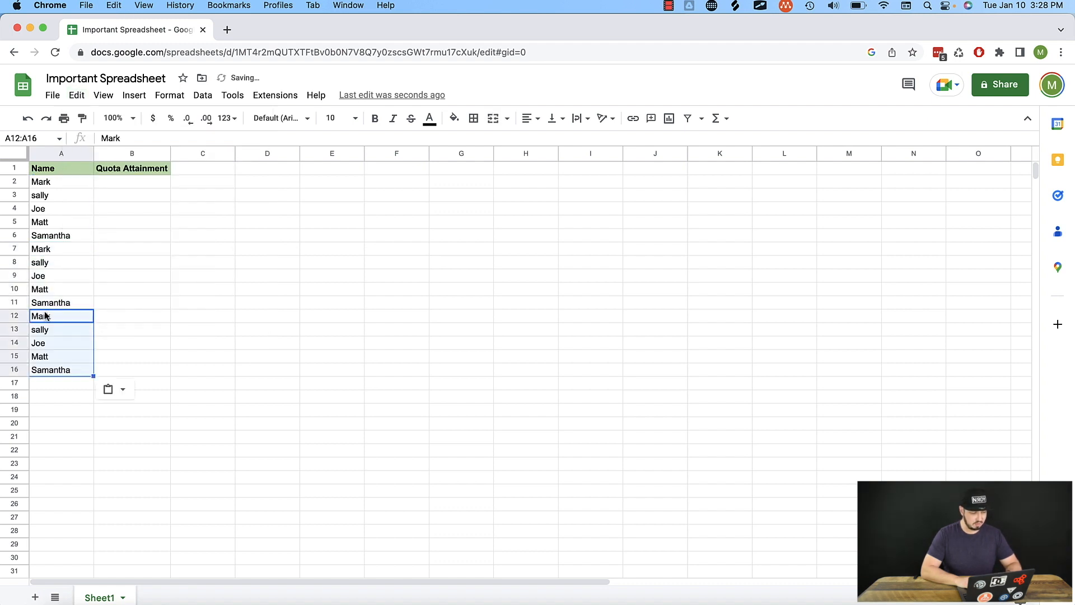
{"action": "left_click", "coordinate": [56, 385]}
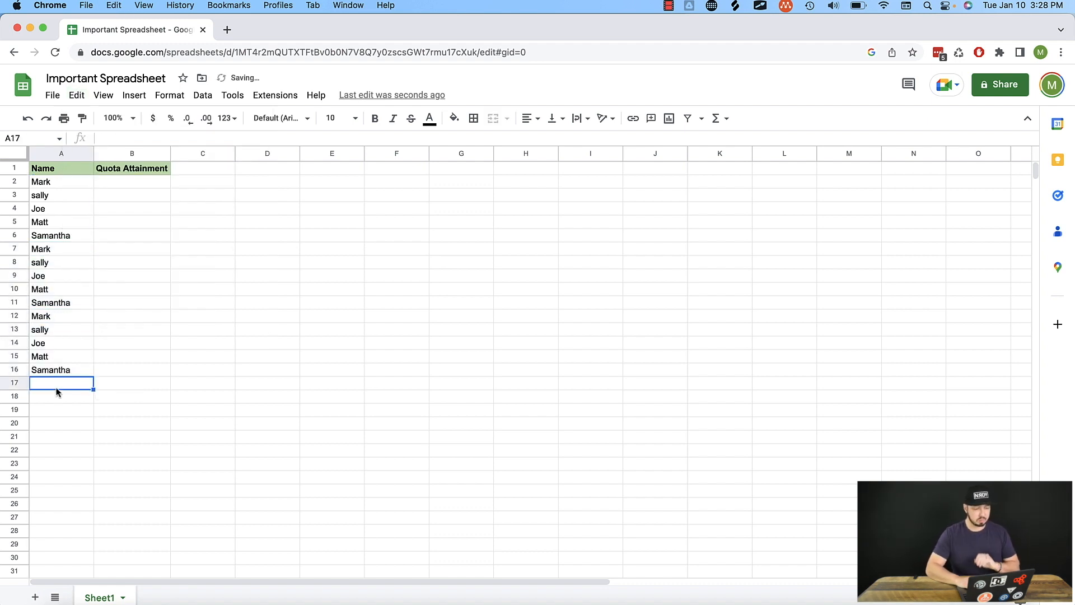
Enter 110, 52 and 1001 in cells B2, B3 and B4 of the "Quota Attainment" column.
{"action": "left_click", "coordinate": [122, 182]}
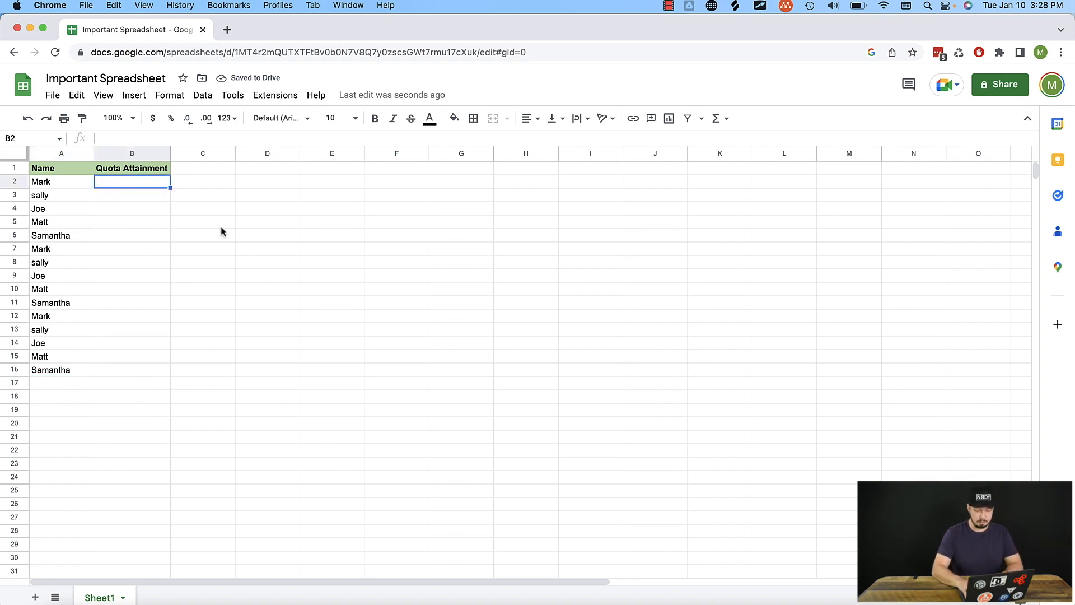
{"action": "type", "text": "110"}
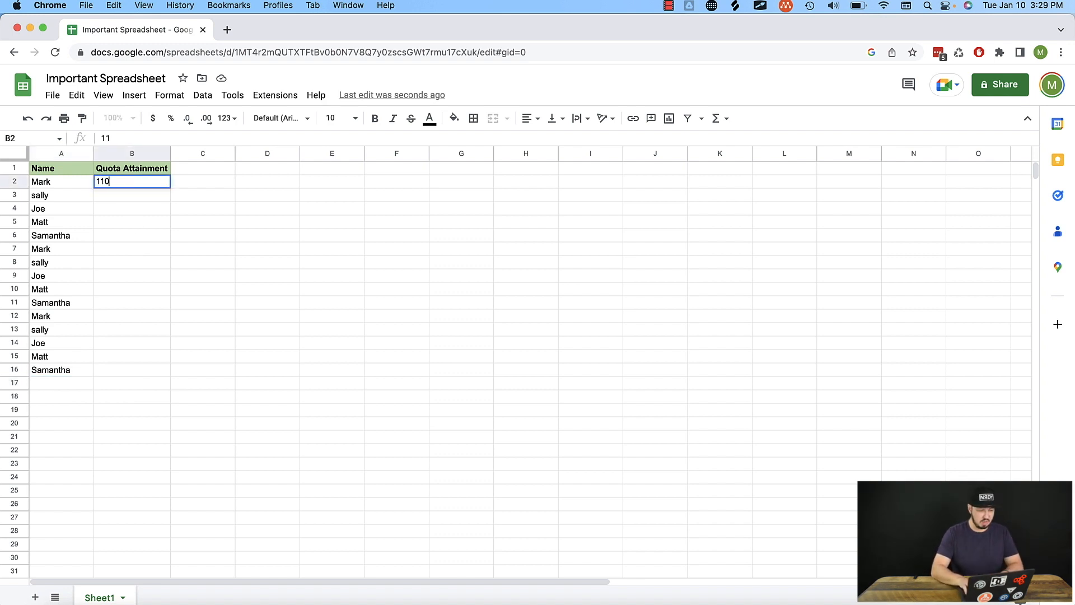
{"action": "key", "text": "Return"}
{"action": "type", "text": "52"}
{"action": "key", "text": "Return"}
{"action": "type", "text": "1001"}
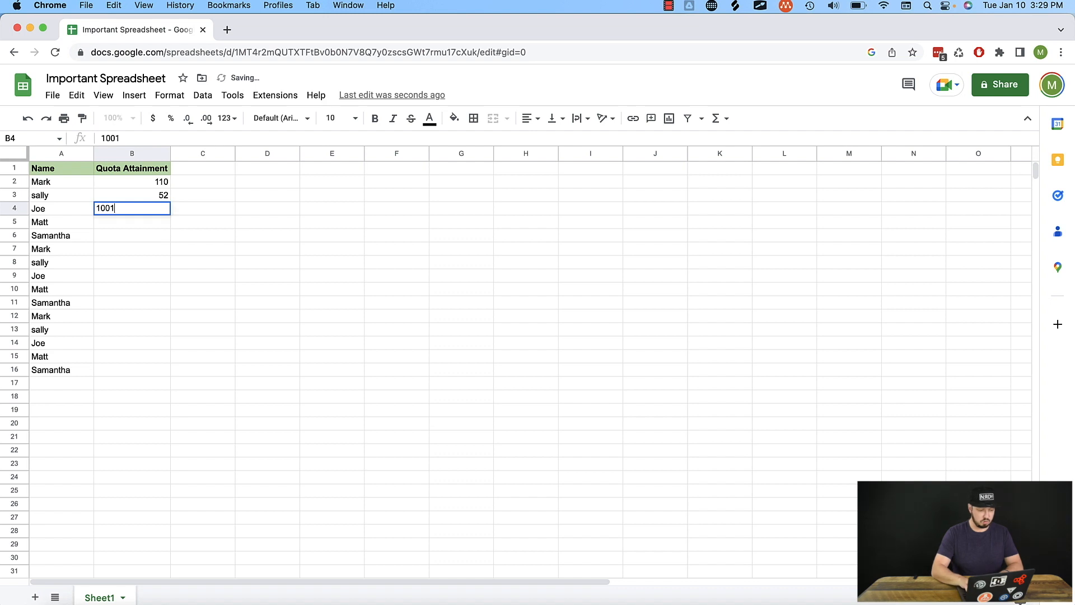
{"action": "key", "text": "Return"}
Replace the value in B4 with 120 and enter 50 in B5.
{"action": "key", "text": "Up"}
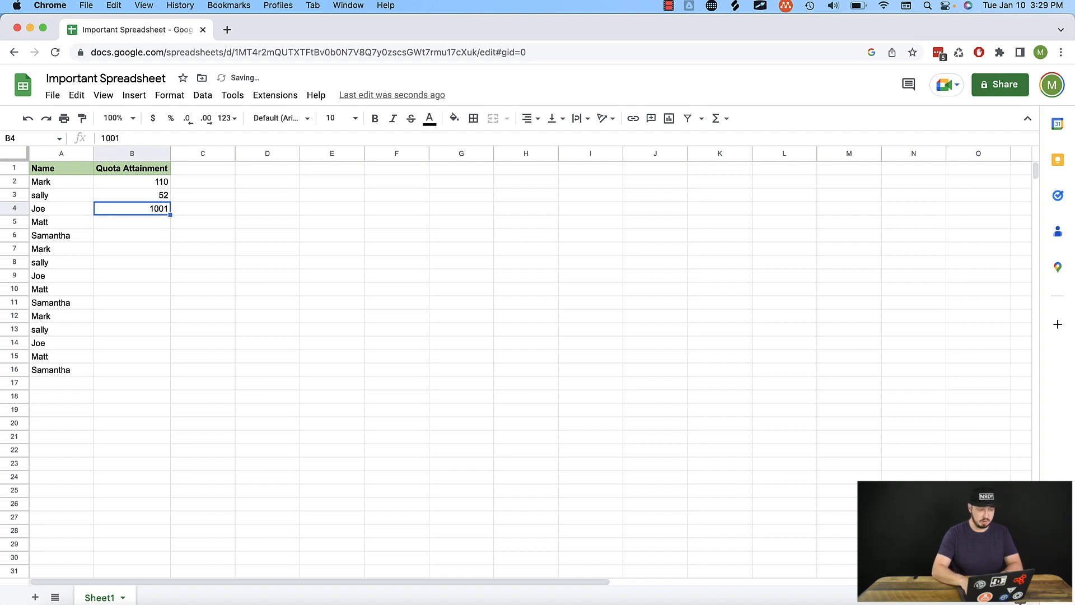
{"action": "type", "text": "120"}
{"action": "key", "text": "Return"}
{"action": "type", "text": "50"}
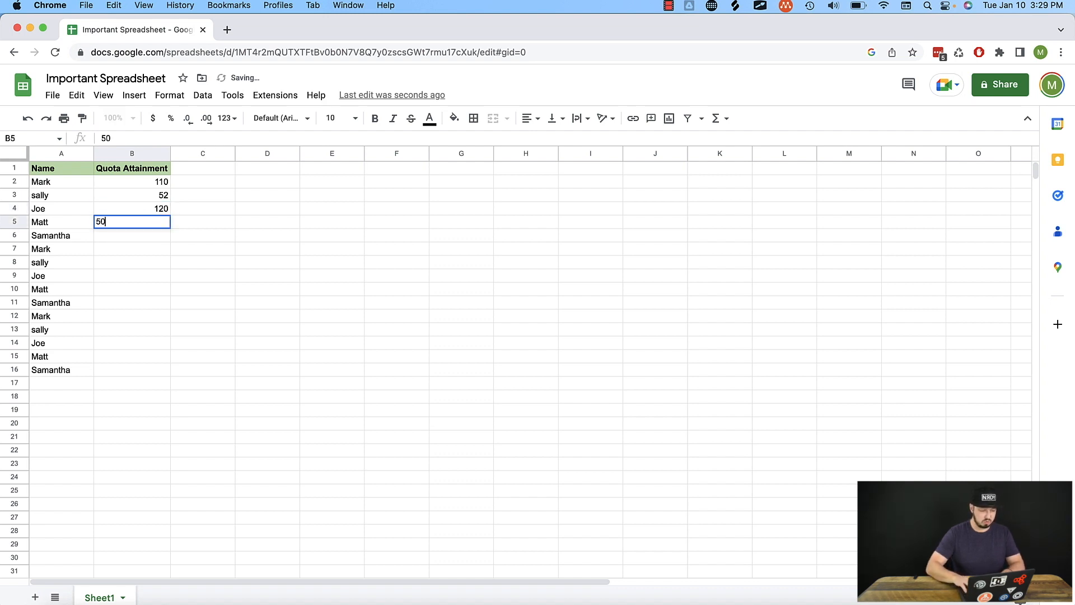
{"action": "key", "text": "Return"}
Copy the quota values in B2:B5 and paste them with the range B6:B16 selected as the destination.
{"action": "key", "text": "Up"}
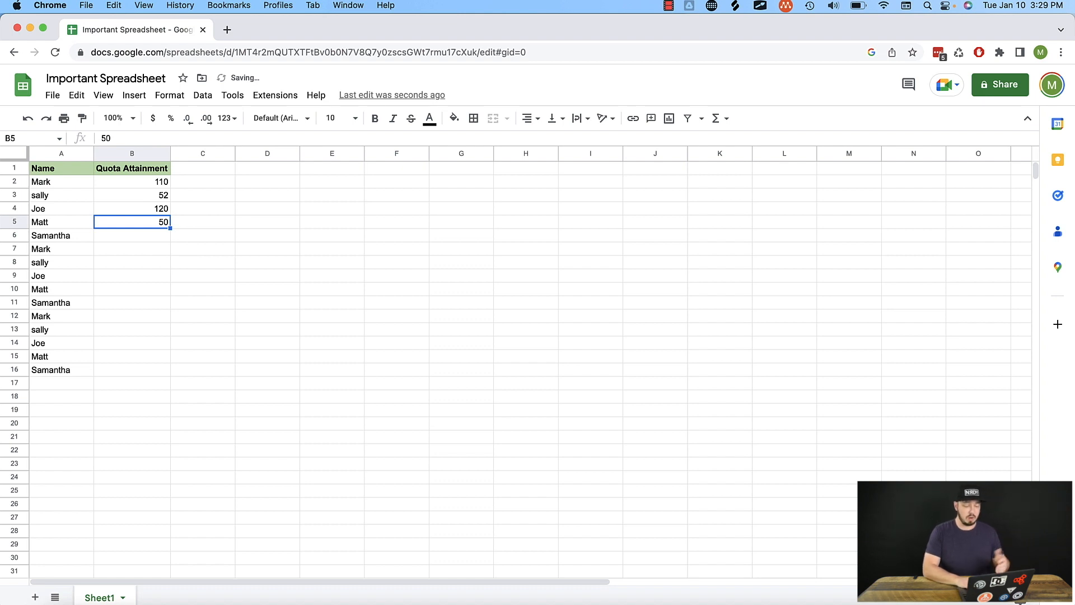
{"action": "key", "text": "shift+Up"}
{"action": "key", "text": "shift+Up"}
{"action": "key", "text": "shift+Up"}
{"action": "key", "text": "super+c"}
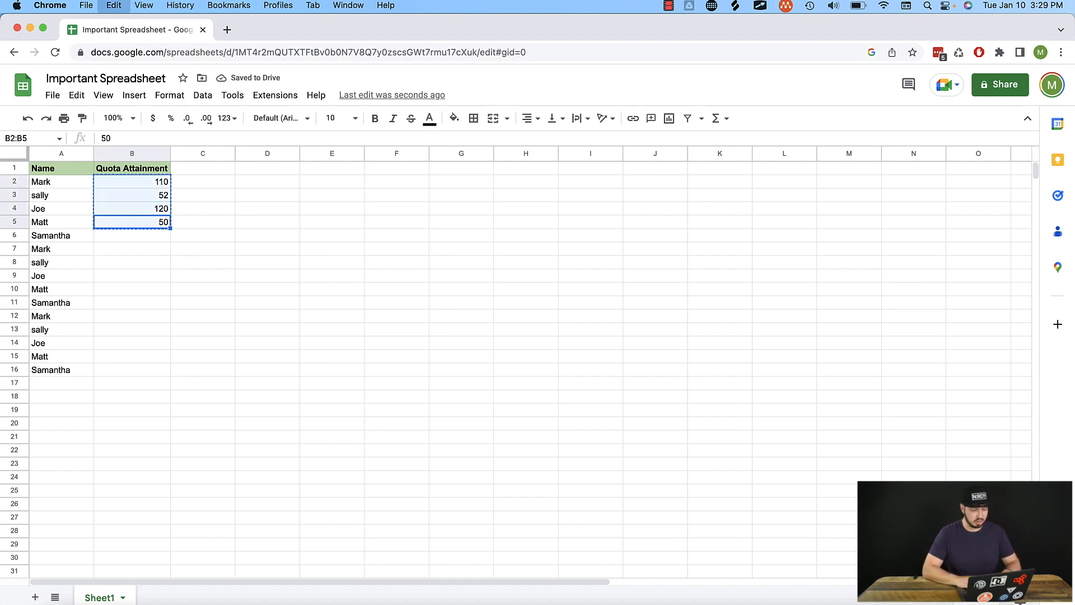
{"action": "left_click_drag", "start_coordinate": [140, 234], "coordinate": [139, 372]}
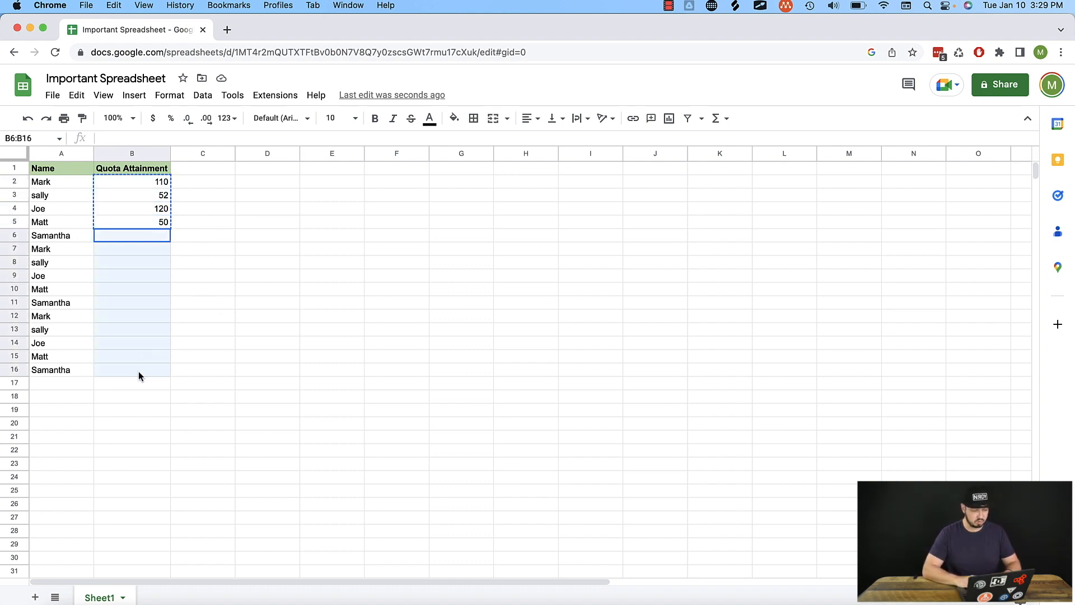
{"action": "key", "text": "super+v"}
{"action": "left_click", "coordinate": [143, 358]}
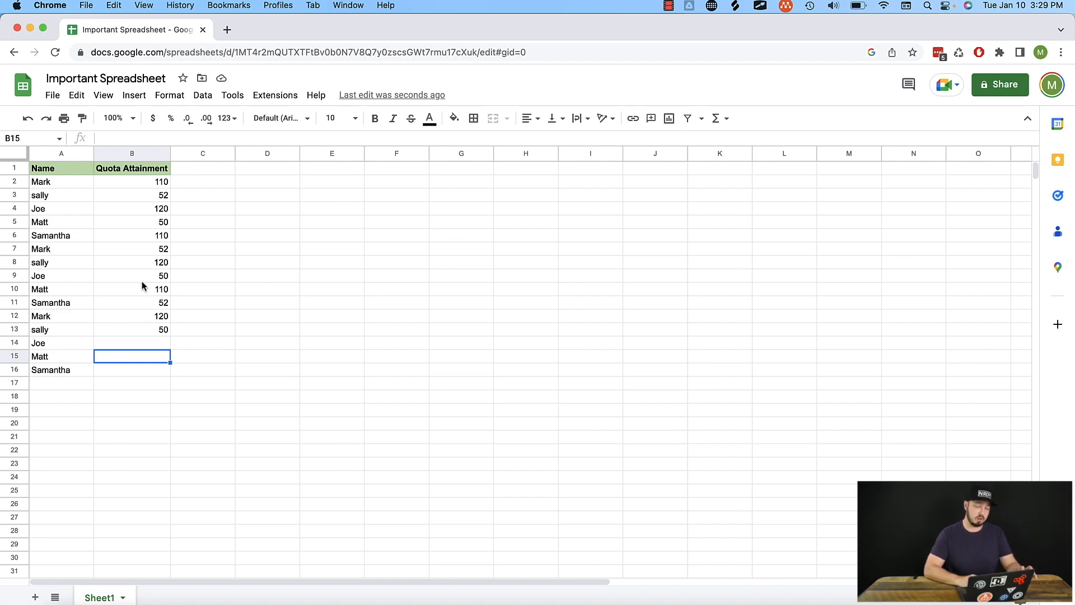
{"action": "scroll", "coordinate": [141, 285], "scroll_direction": "down", "scroll_amount": 15}
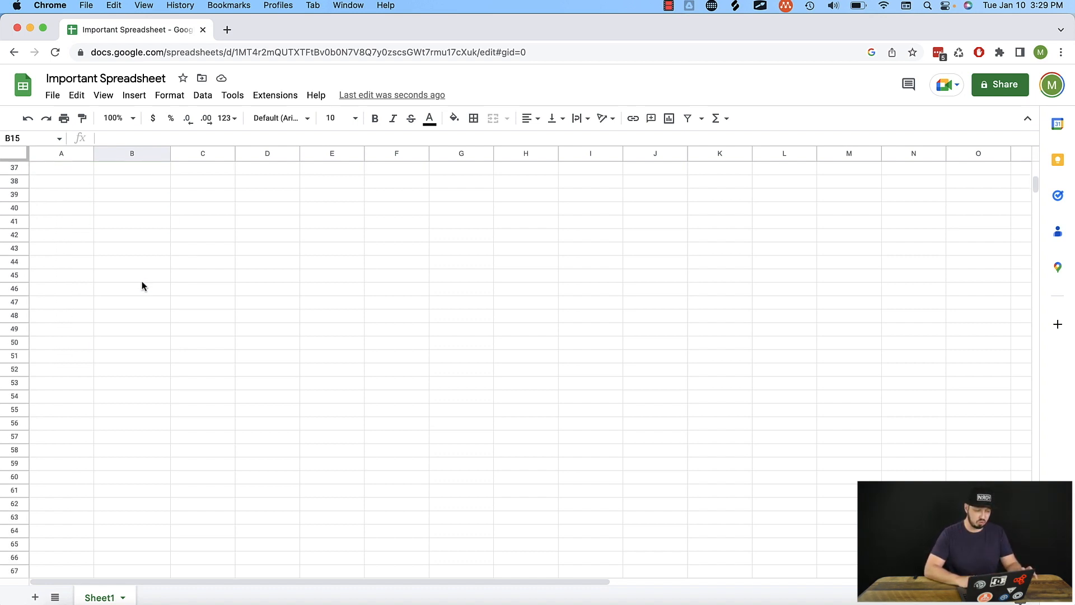
{"action": "scroll", "coordinate": [142, 286], "scroll_direction": "down", "scroll_amount": 5}
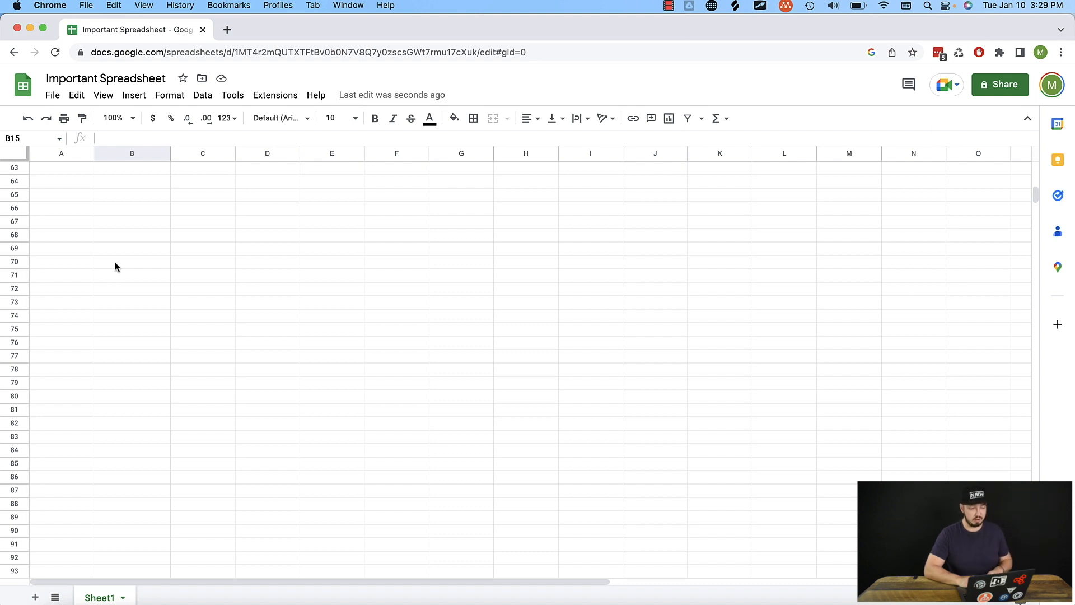
{"action": "left_click", "coordinate": [119, 170]}
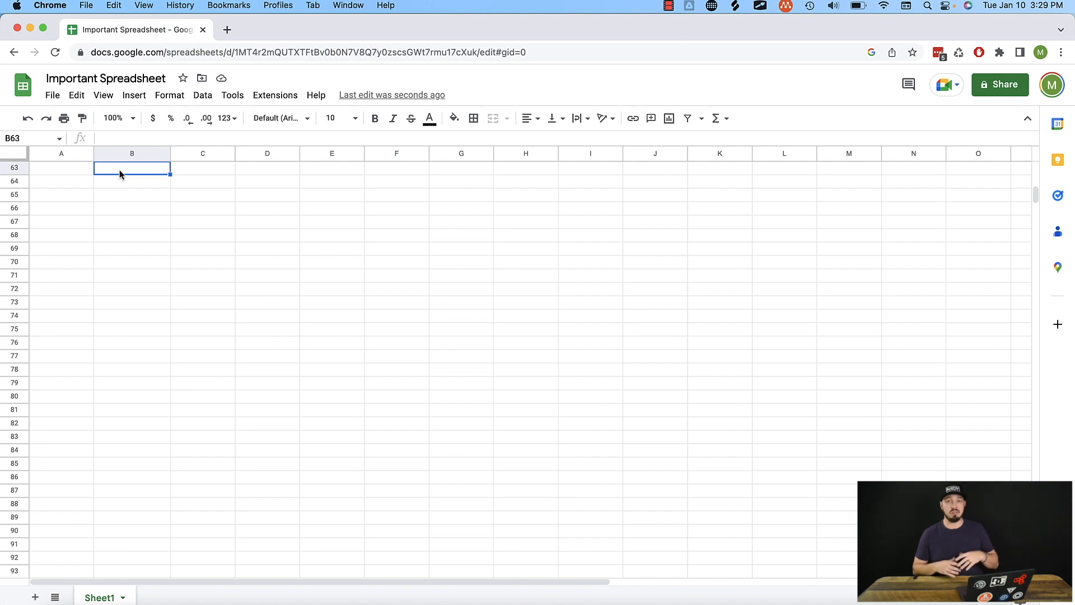
{"action": "left_click", "coordinate": [86, 171]}
{"action": "scroll", "coordinate": [117, 176], "scroll_direction": "up", "scroll_amount": 15}
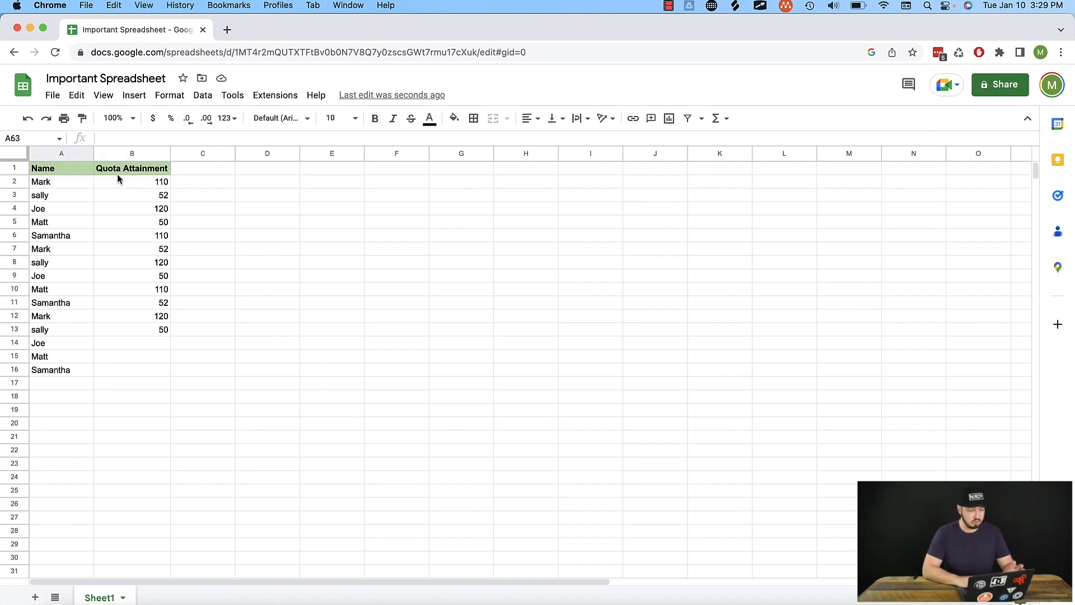
Freeze row 1 so the "Name" and "Quota Attainment" headers stay fixed above the data.
{"action": "left_click", "coordinate": [58, 170]}
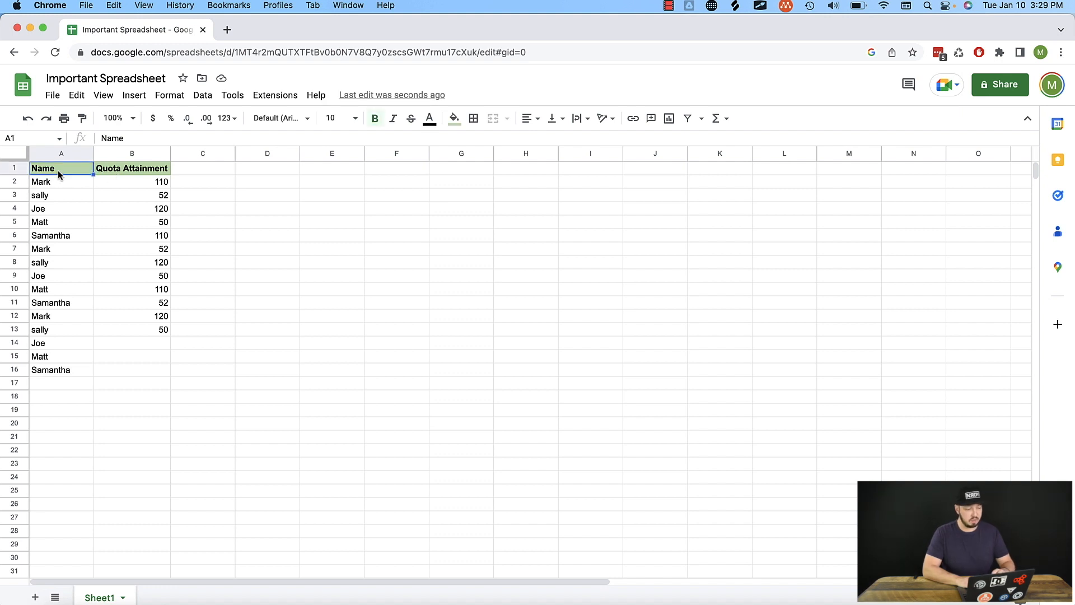
{"action": "left_click", "coordinate": [14, 168]}
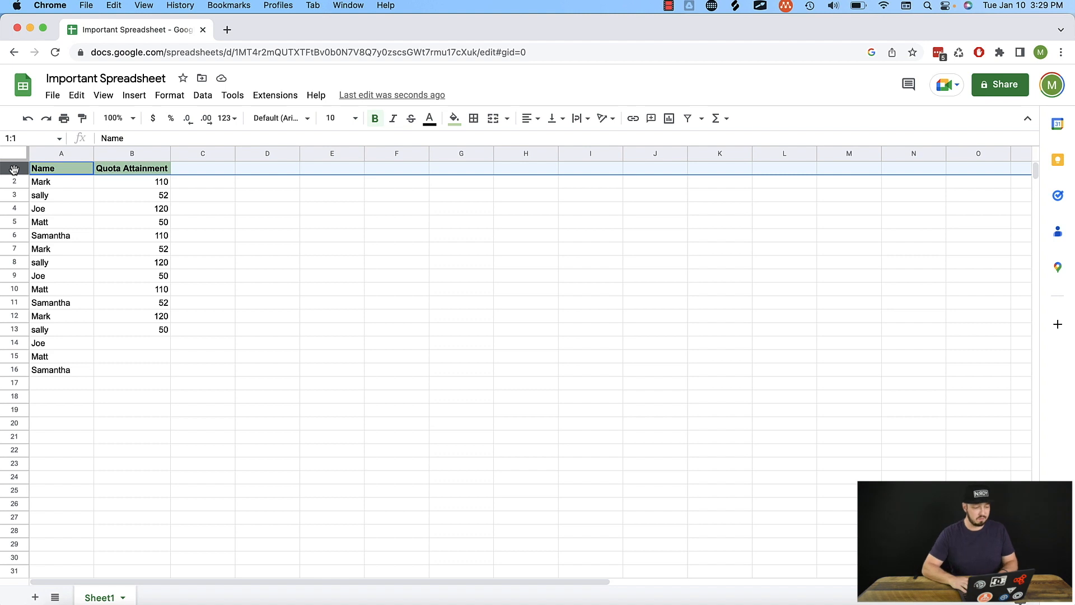
{"action": "left_click", "coordinate": [103, 96]}
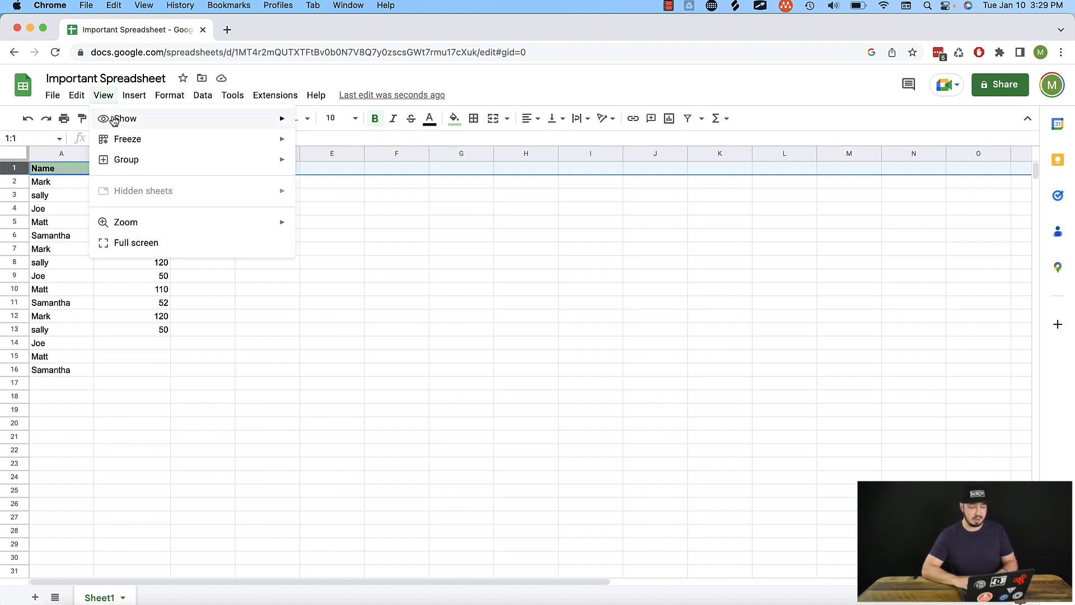
{"action": "mouse_move", "coordinate": [159, 141]}
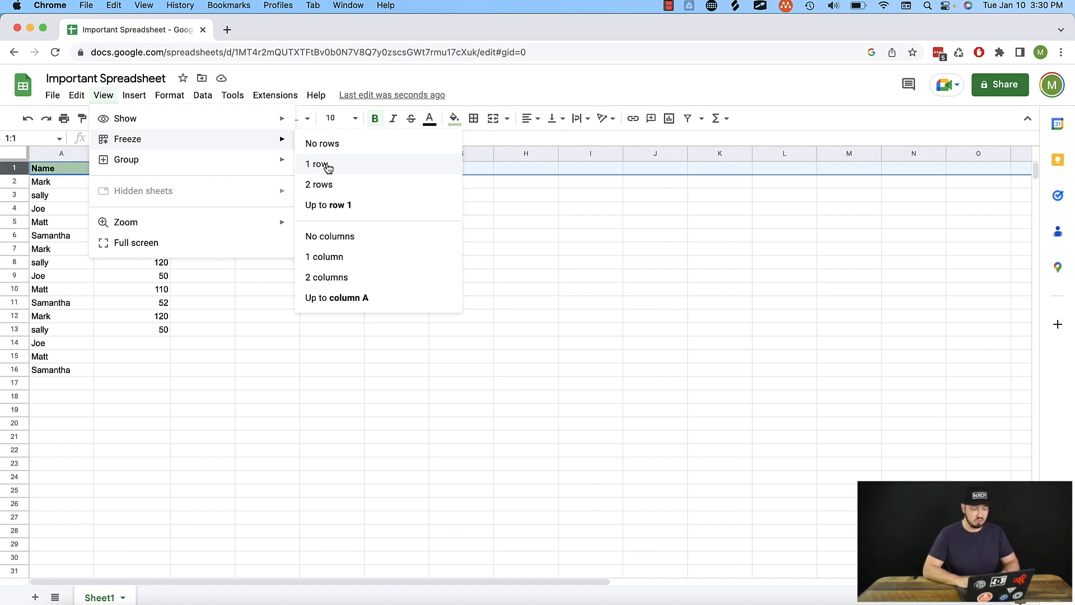
{"action": "left_click", "coordinate": [351, 168]}
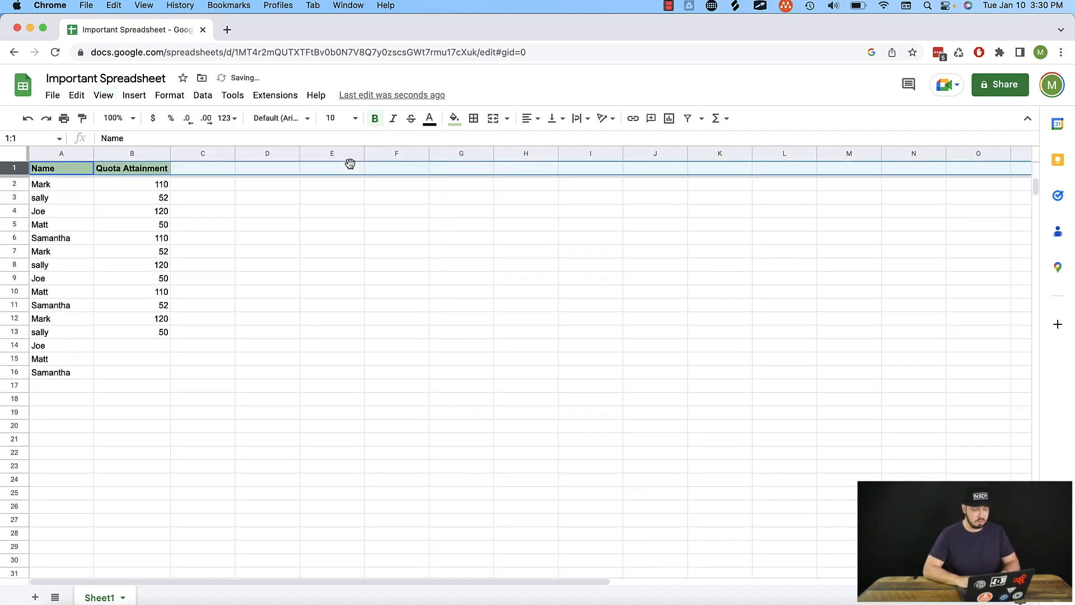
Examine how the frozen header row behaves against the empty rows far down the sheet and back at the data.
{"action": "left_click", "coordinate": [153, 223]}
{"action": "scroll", "coordinate": [153, 223], "scroll_direction": "down", "scroll_amount": 10}
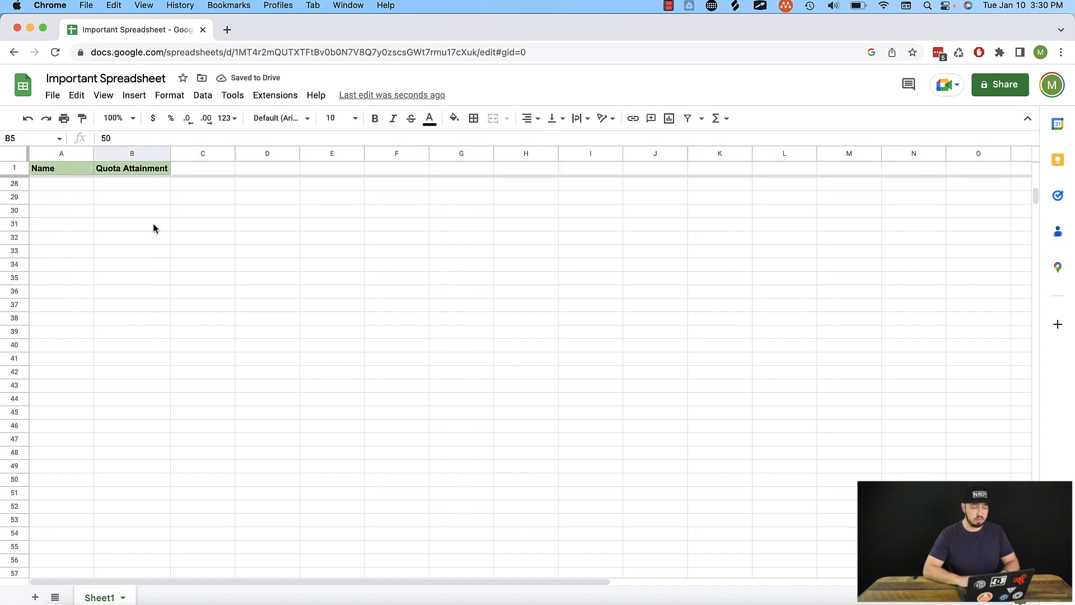
{"action": "scroll", "coordinate": [153, 223], "scroll_direction": "down", "scroll_amount": 15}
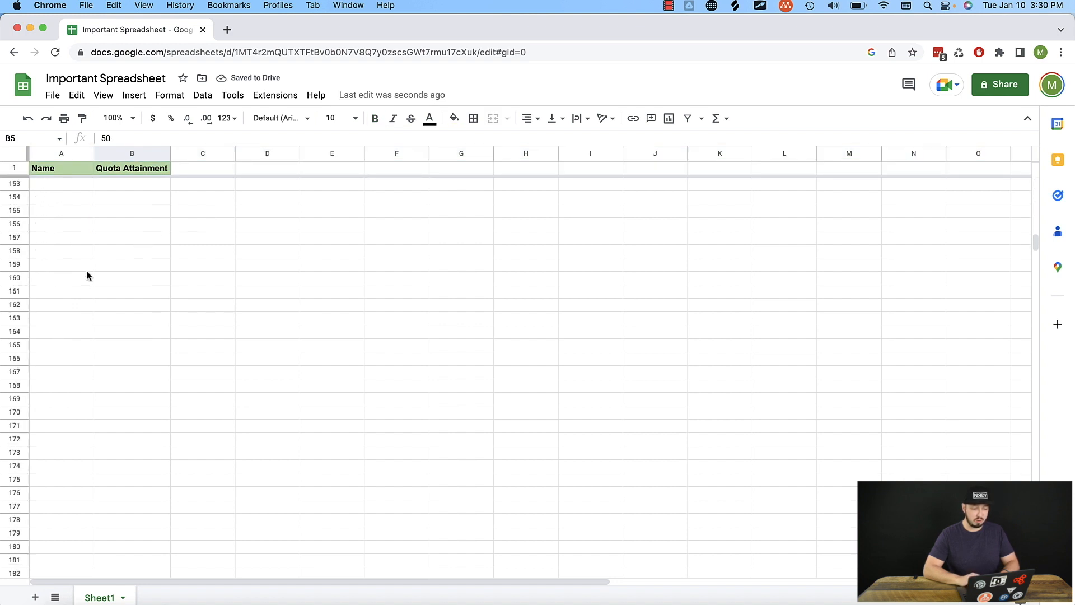
{"action": "scroll", "coordinate": [86, 270], "scroll_direction": "up", "scroll_amount": 20}
{"action": "scroll", "coordinate": [86, 270], "scroll_direction": "up", "scroll_amount": 3}
{"action": "scroll", "coordinate": [86, 271], "scroll_direction": "down", "scroll_amount": 15}
{"action": "scroll", "coordinate": [87, 271], "scroll_direction": "up", "scroll_amount": 15}
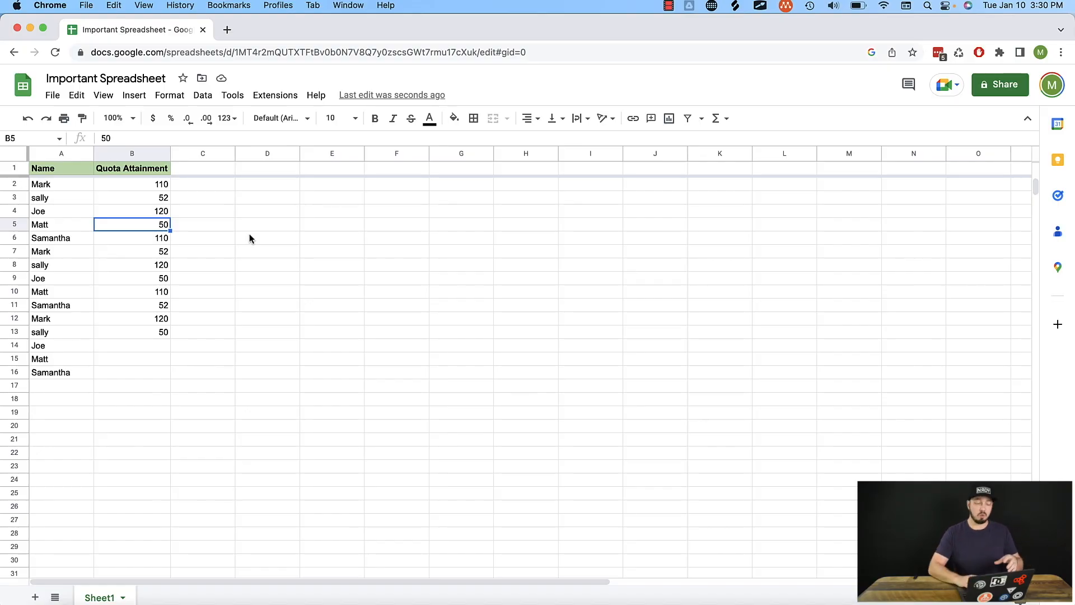
Add a "Location" header in C1, beside the "Quota Attainment" header.
{"action": "left_click", "coordinate": [129, 174]}
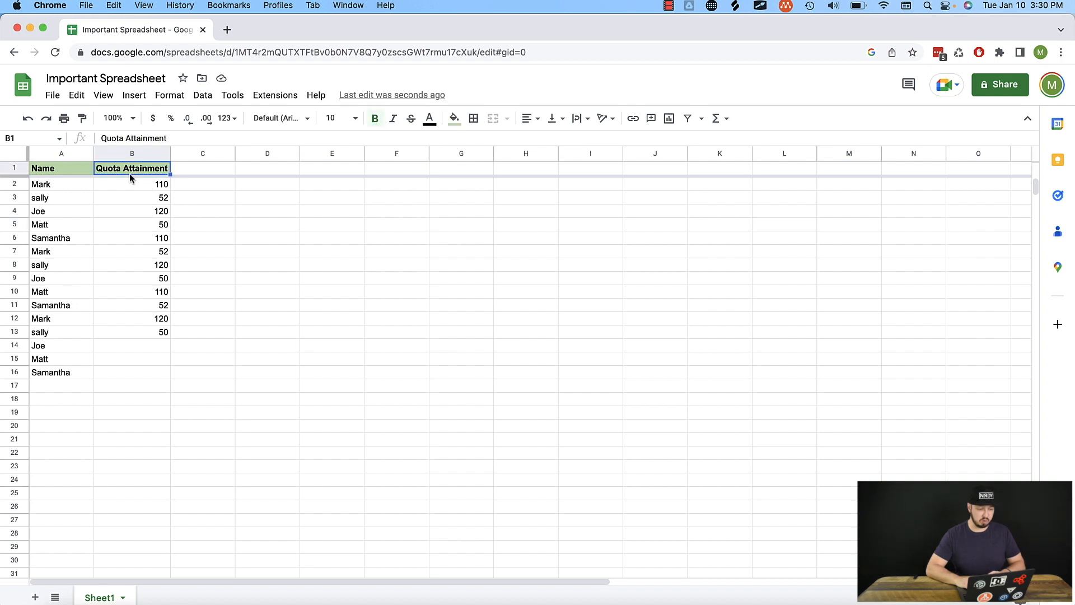
{"action": "left_click", "coordinate": [89, 172]}
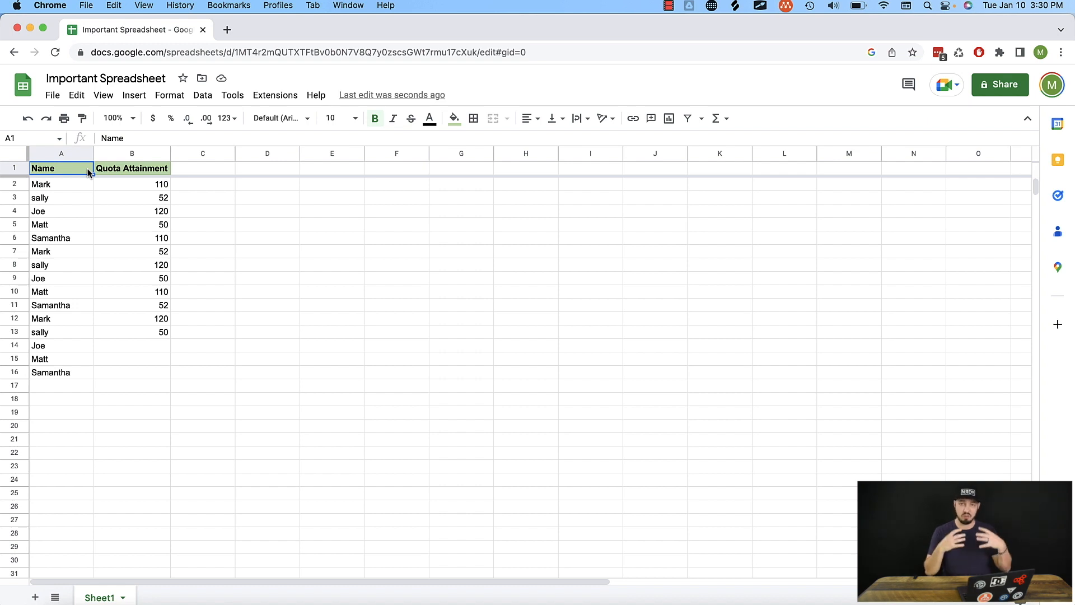
{"action": "left_click", "coordinate": [127, 170]}
{"action": "left_click", "coordinate": [196, 169]}
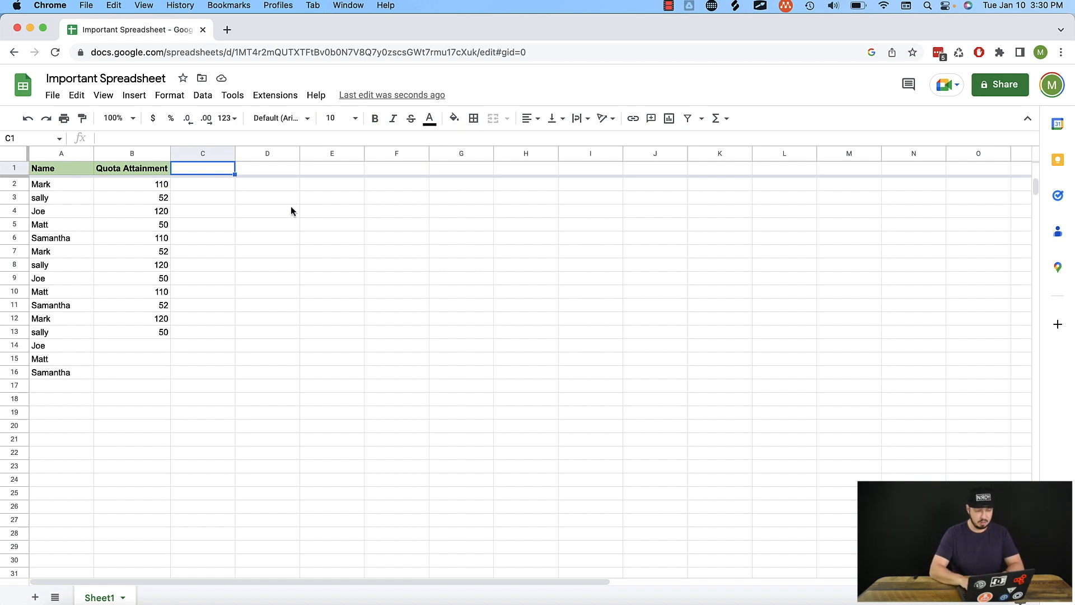
{"action": "type", "text": "Locati"}
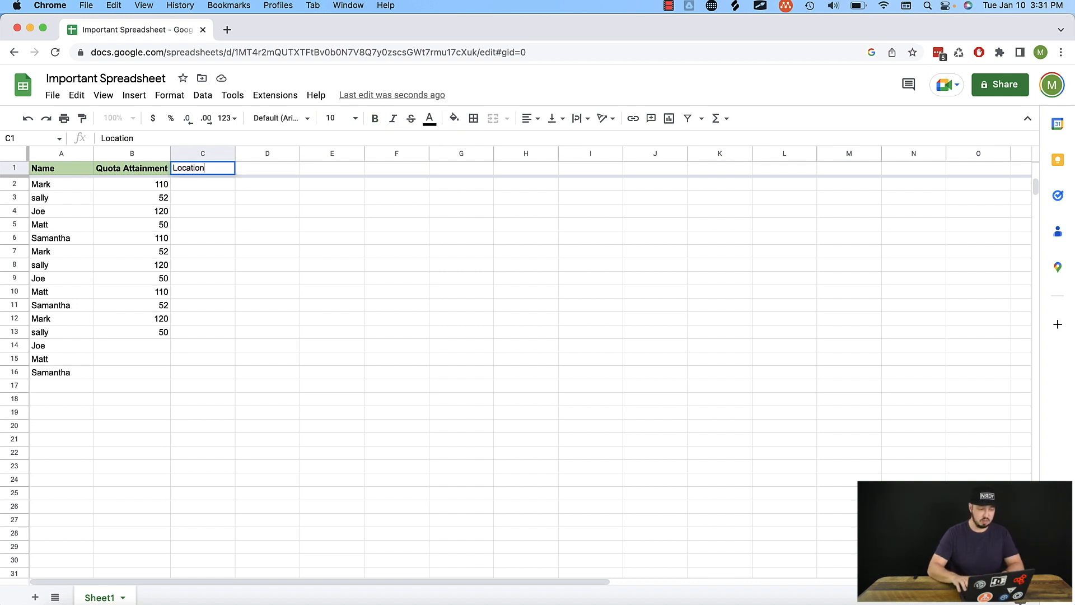
{"action": "type", "text": "on"}
{"action": "key", "text": "Return"}
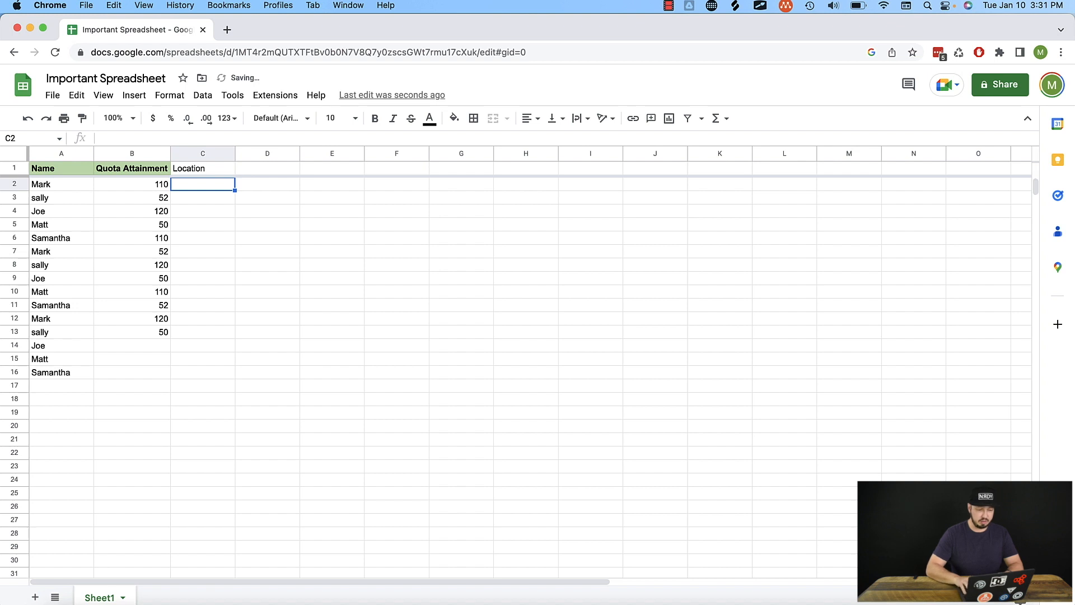
Enter the headers "Hire Date" in D1 and "Territory" in E1.
{"action": "key", "text": "Right"}
{"action": "key", "text": "Up"}
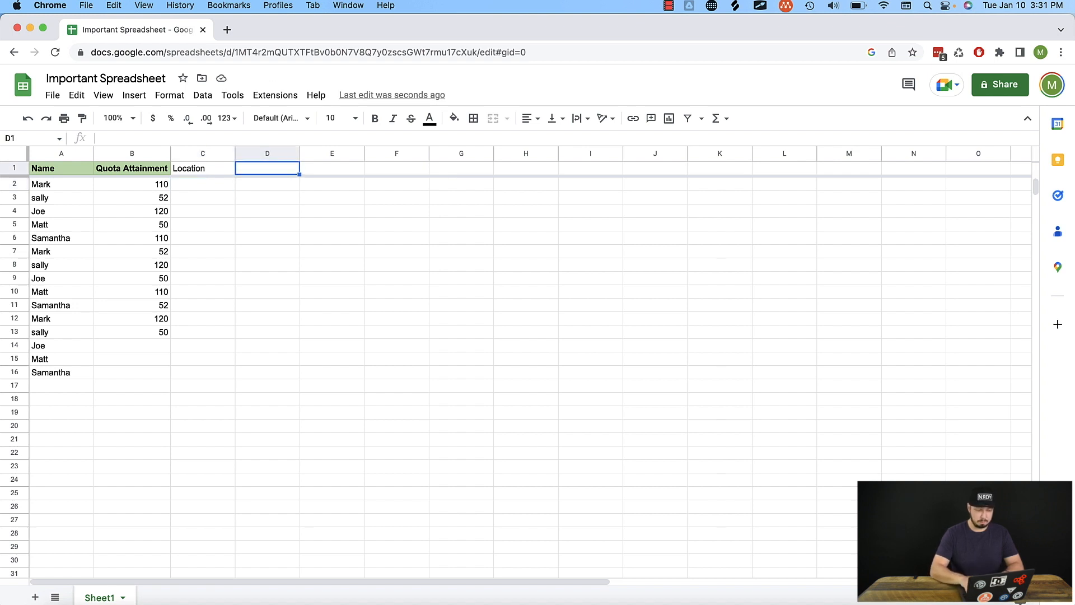
{"action": "type", "text": "Hire Date"}
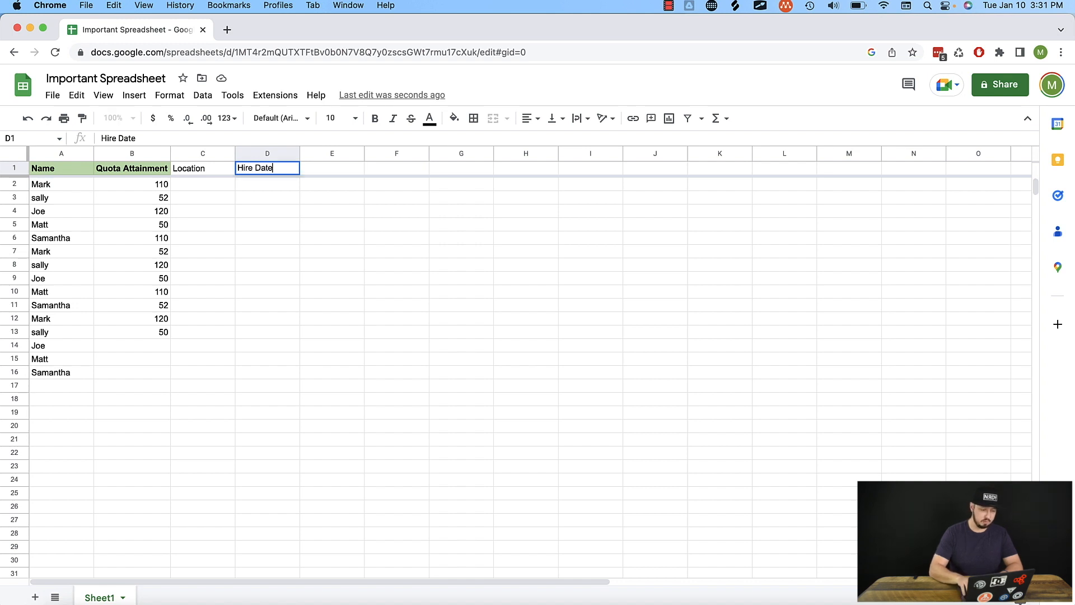
{"action": "key", "text": "Tab"}
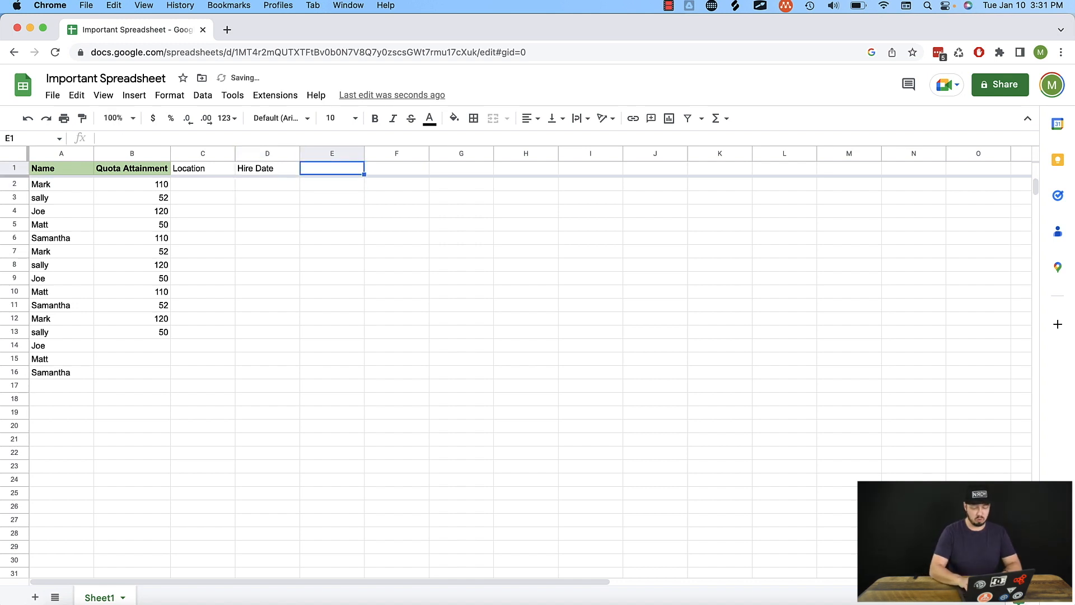
{"action": "type", "text": "Territ"}
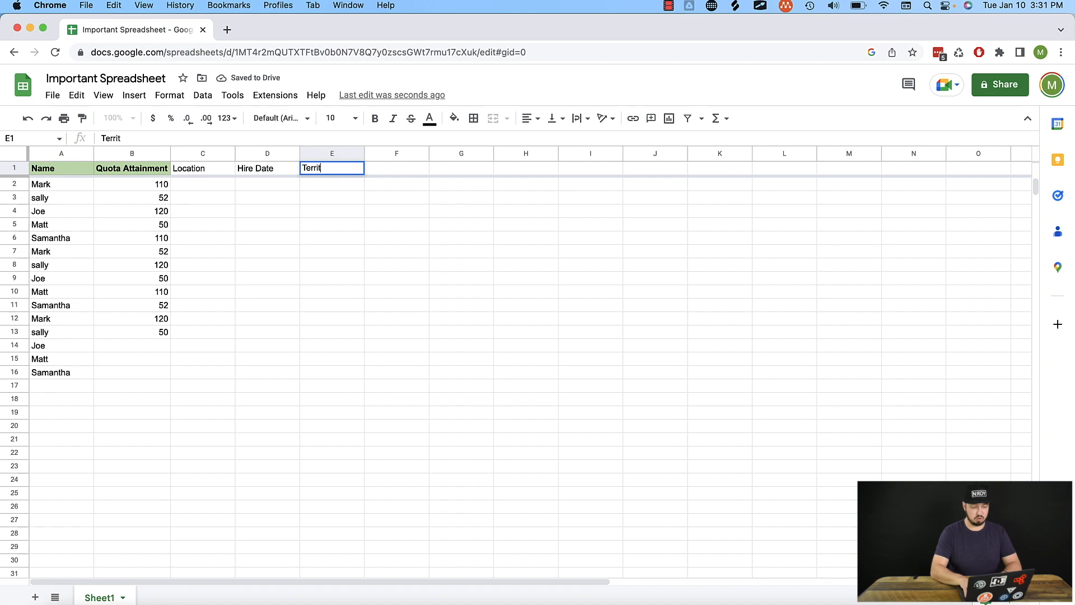
{"action": "type", "text": "ory"}
{"action": "key", "text": "Return"}
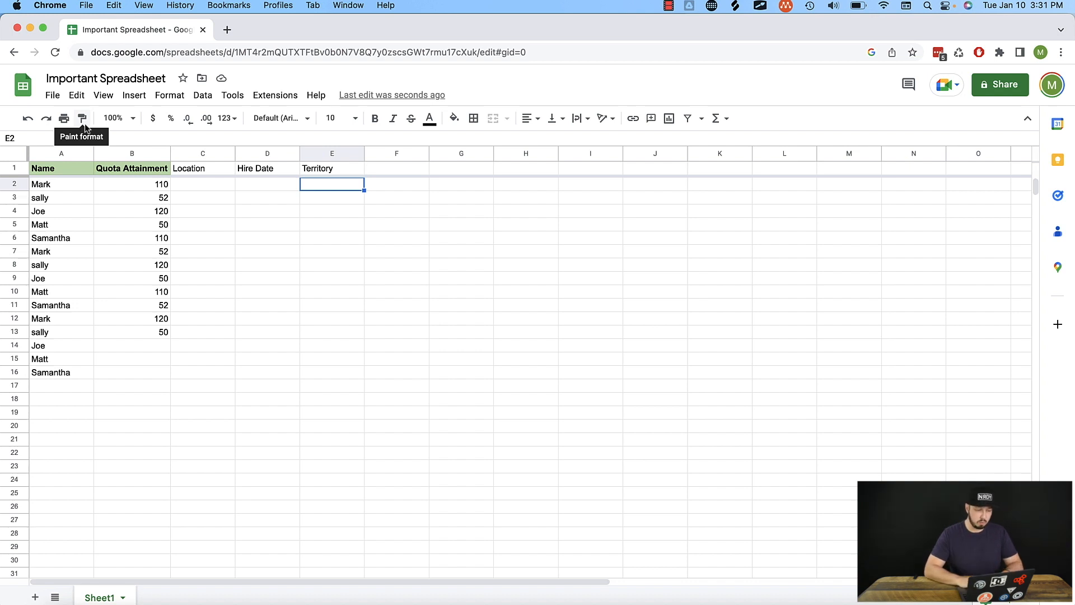
Copy the formatting of the "Quota Attainment" header in B1 onto C1:E1 with Paint format.
{"action": "left_click", "coordinate": [120, 170]}
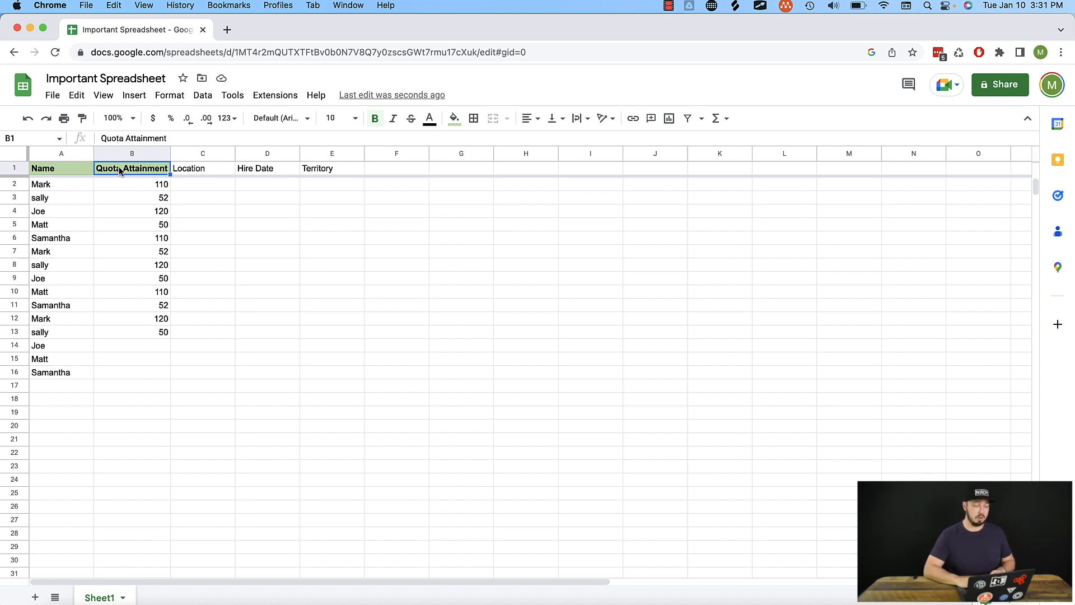
{"action": "left_click", "coordinate": [82, 118]}
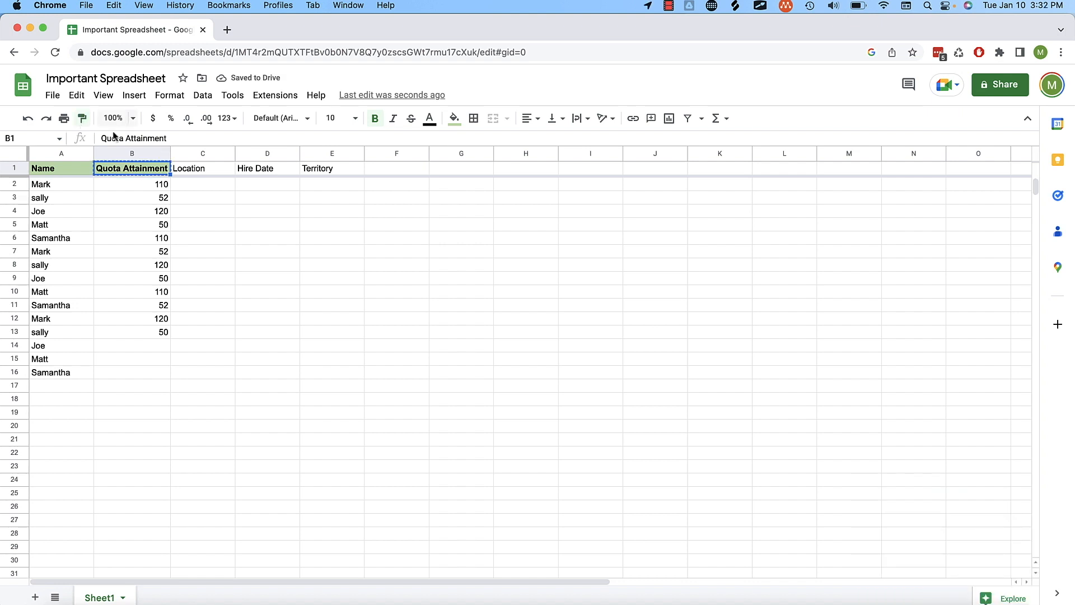
{"action": "left_click_drag", "start_coordinate": [184, 168], "coordinate": [315, 168]}
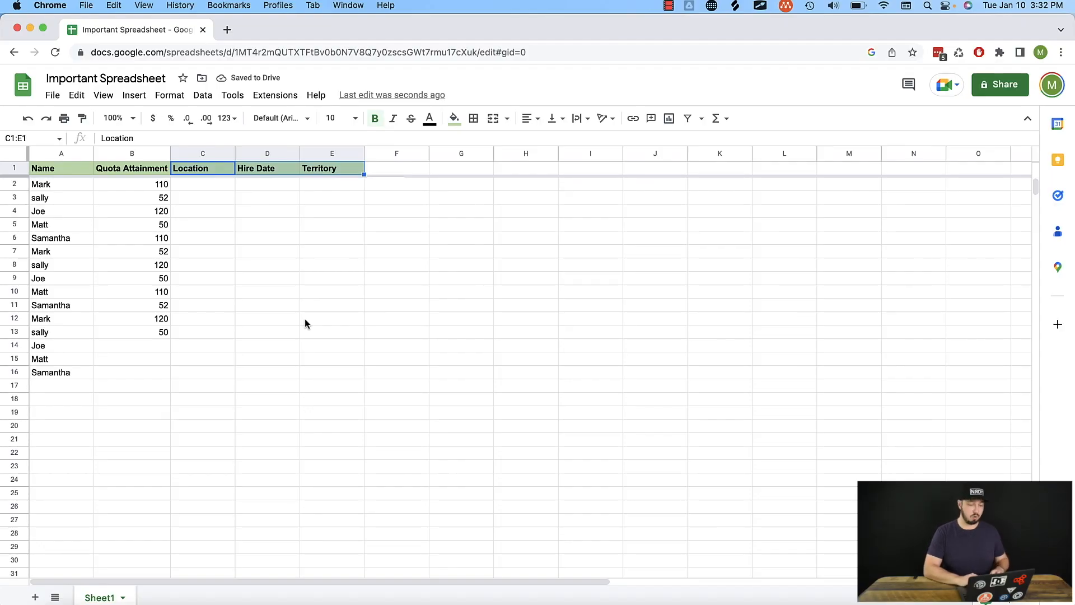
{"action": "scroll", "coordinate": [305, 318], "scroll_direction": "down", "scroll_amount": 10}
{"action": "scroll", "coordinate": [305, 318], "scroll_direction": "up", "scroll_amount": 10}
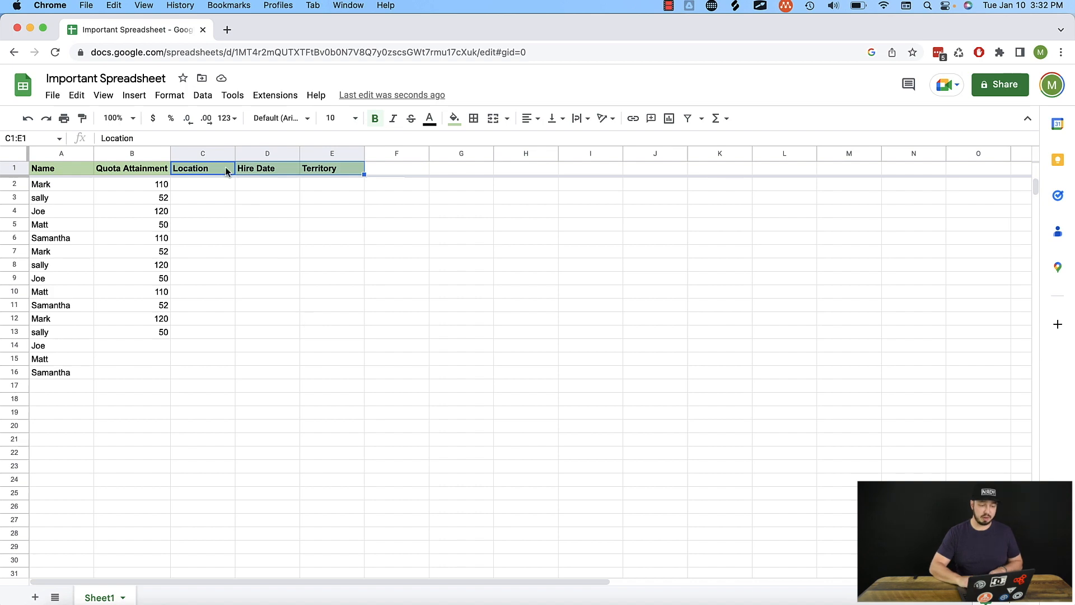
{"action": "left_click", "coordinate": [214, 181]}
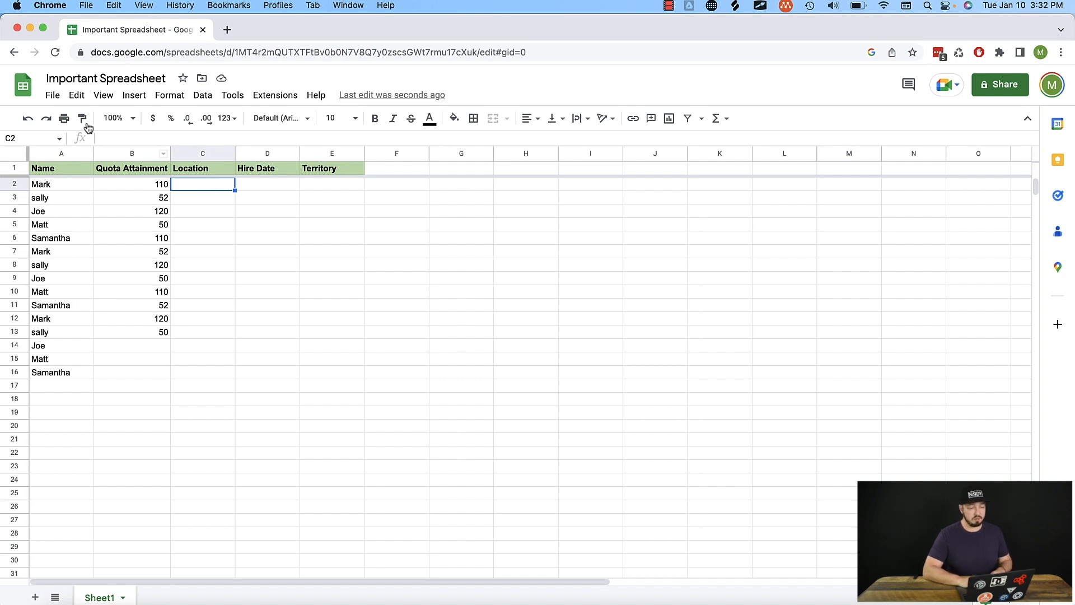
Download the spreadsheet as a Microsoft Excel (.xlsx) file and open the downloaded copy in Excel.
{"action": "left_click", "coordinate": [53, 96]}
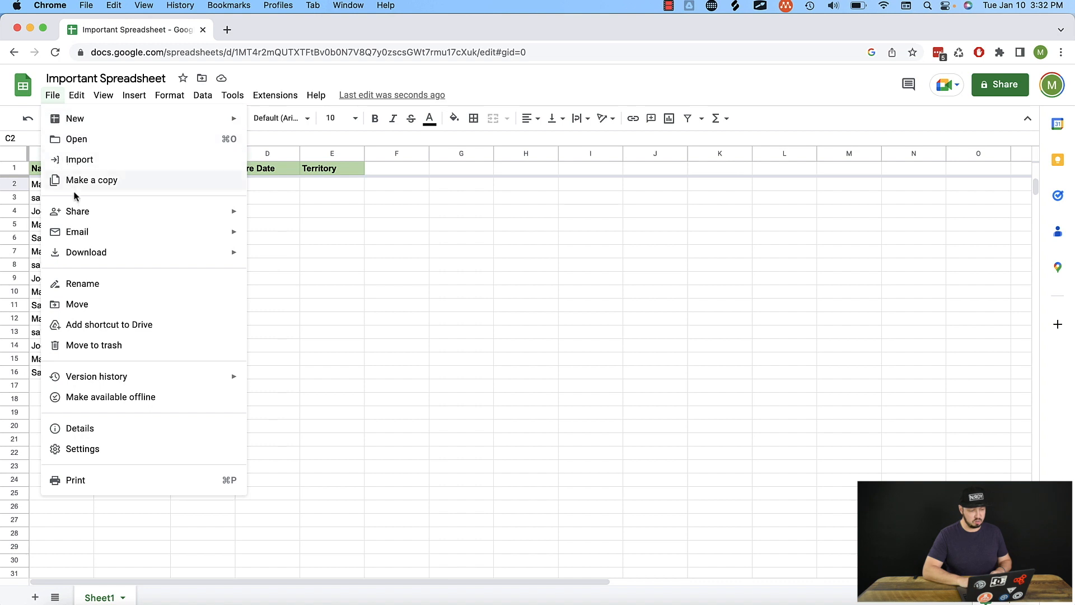
{"action": "mouse_move", "coordinate": [94, 264]}
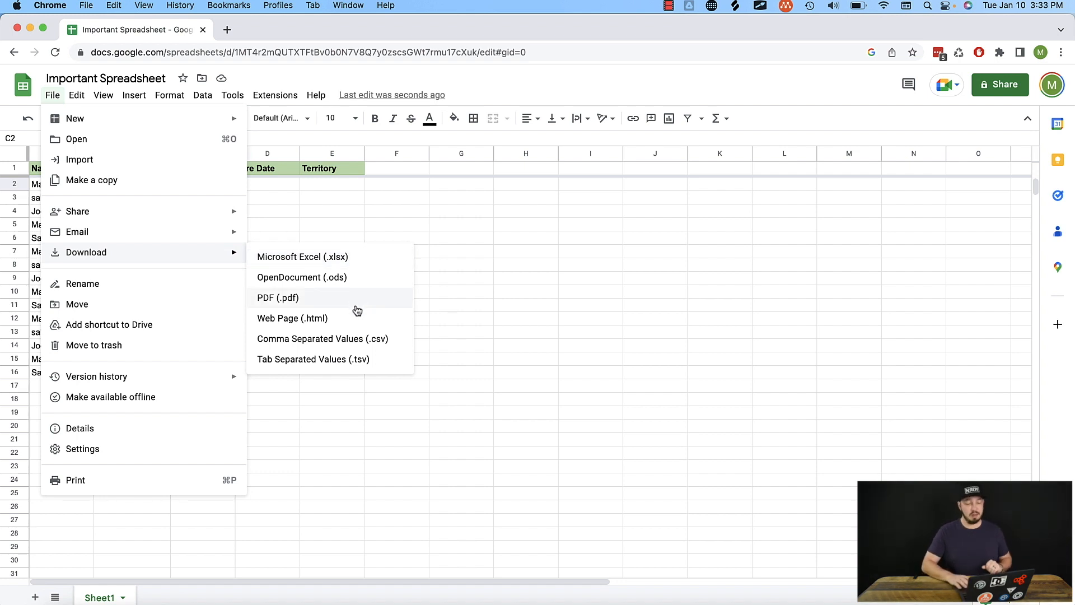
{"action": "left_click", "coordinate": [355, 262]}
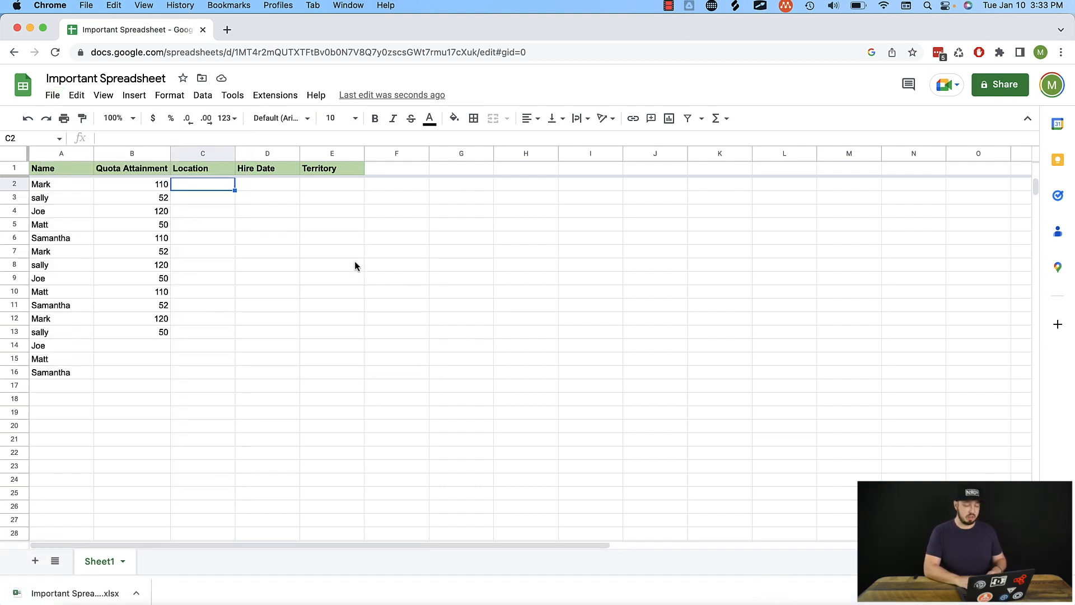
{"action": "left_click", "coordinate": [77, 594]}
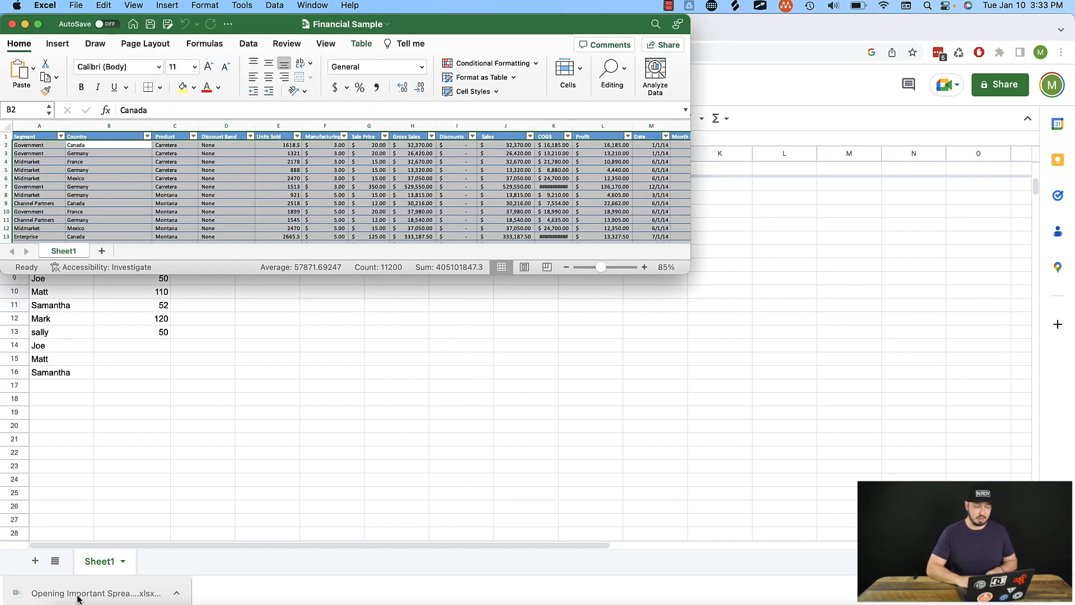